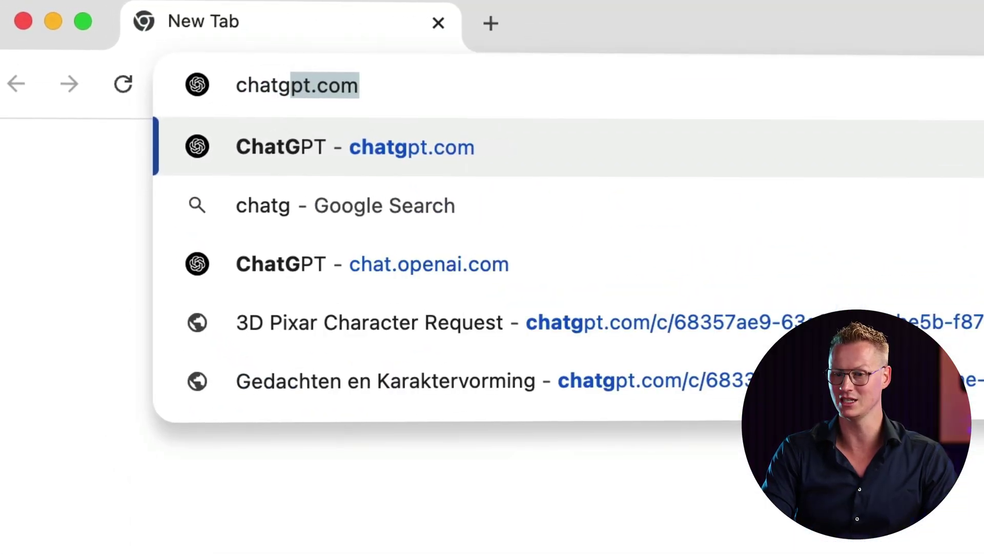
Go to chatgpt.com in the Chrome address bar.
text(pt.com)
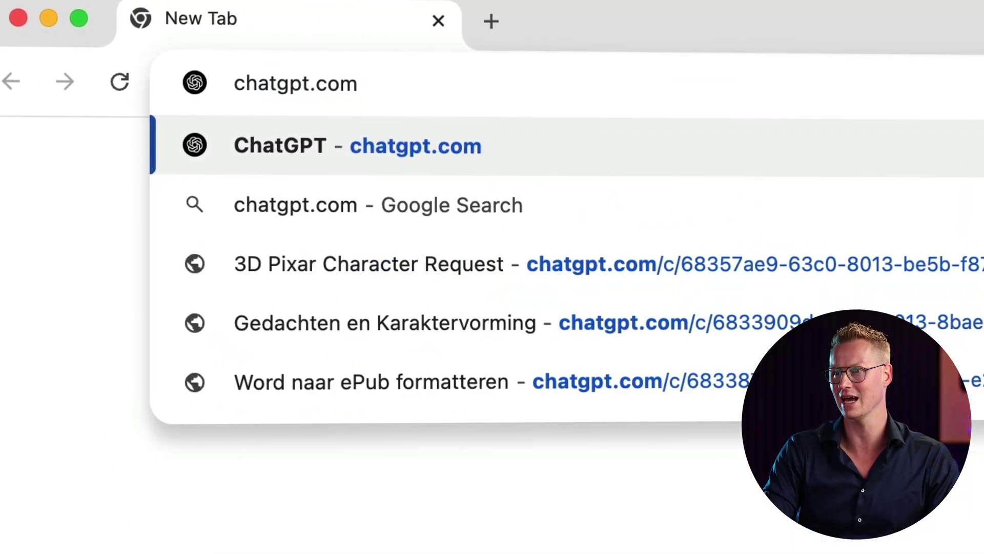
key(Return)
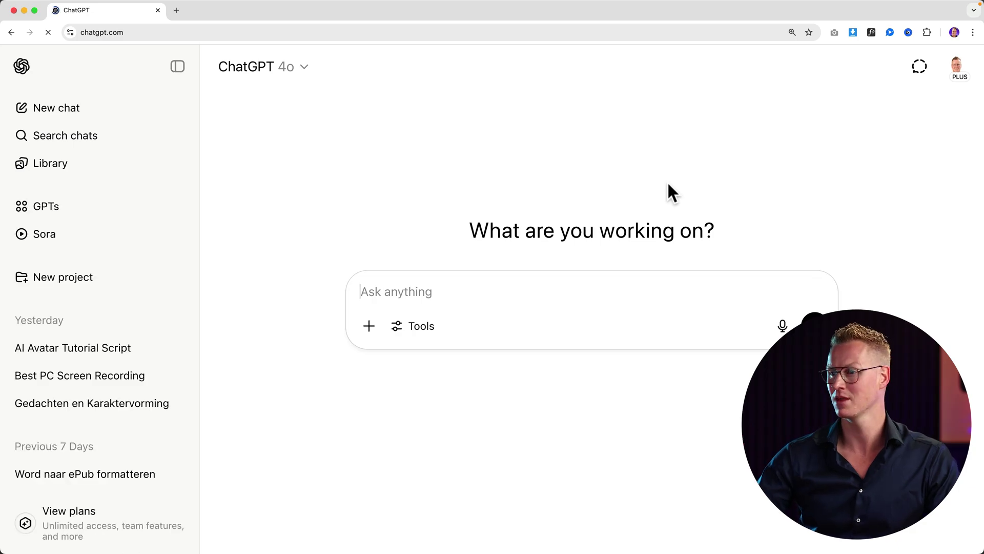
Open the Desktop in Finder and compare the YouTube studio photo and phone selfie in Quick Look.
click(378, 528)
click(292, 272)
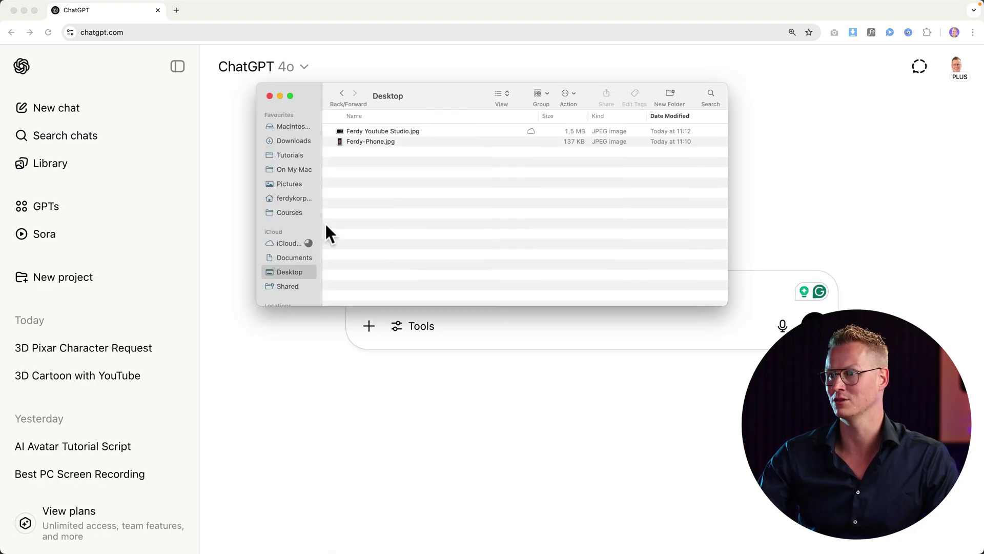
click(374, 132)
key(space)
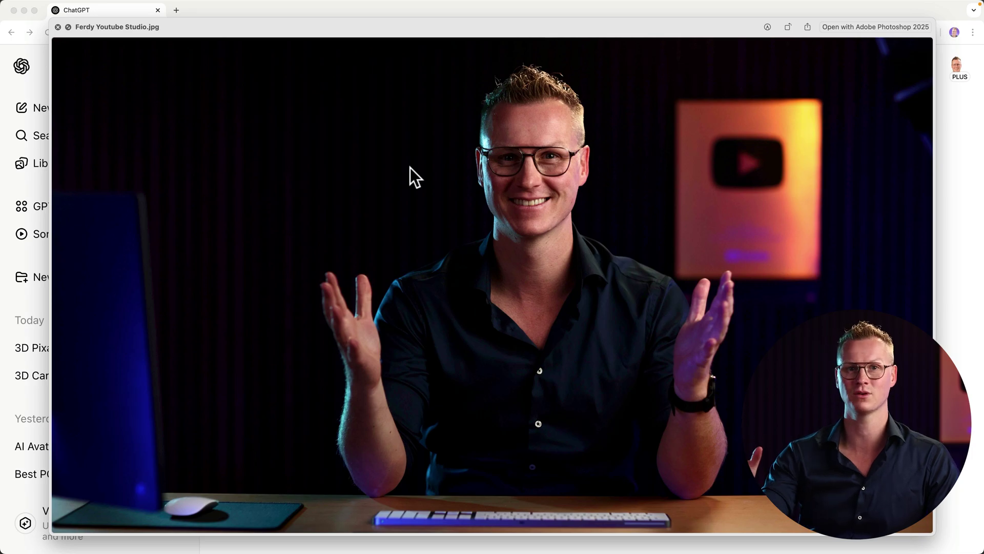
key(Down)
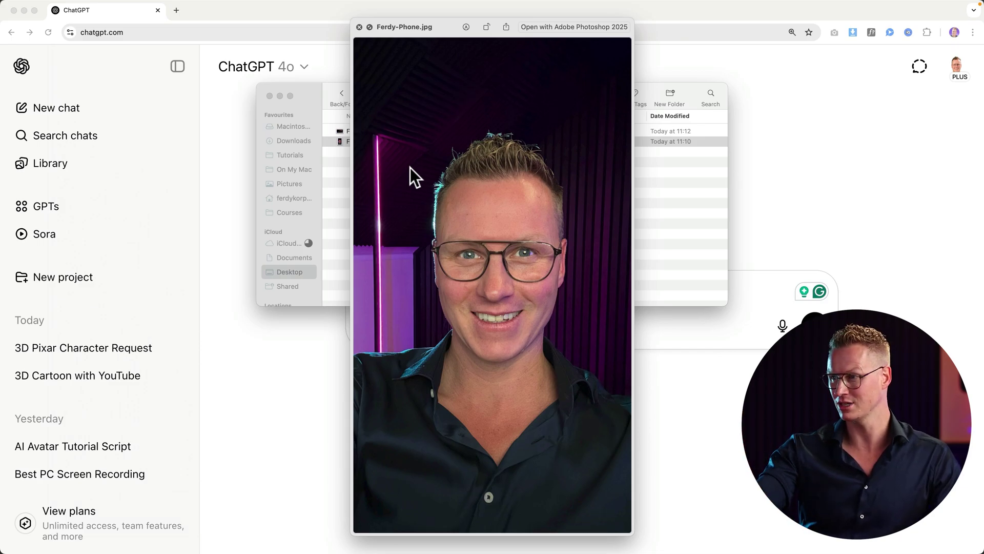
key(space)
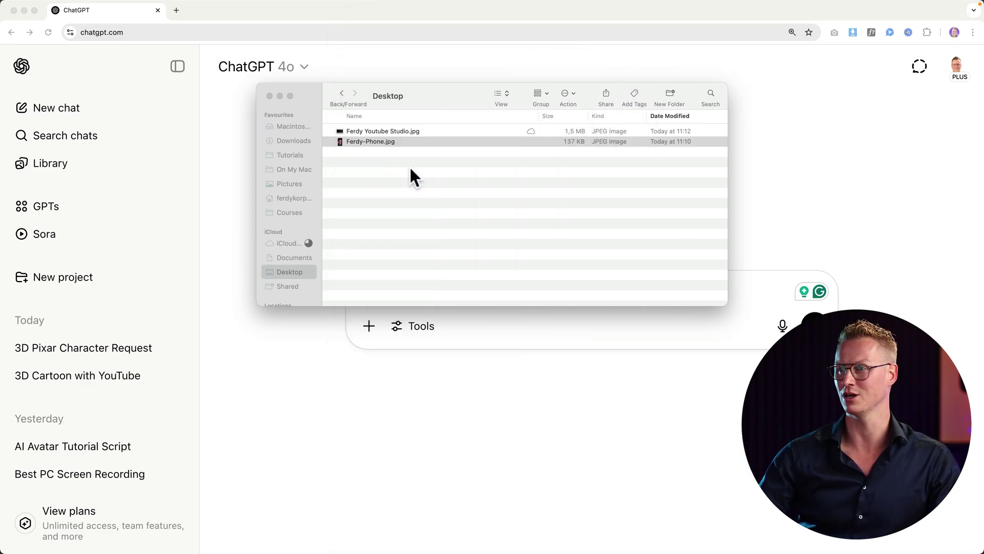
Drag the YouTube studio photo into the ChatGPT prompt box.
click(390, 126)
drag(400, 96, 618, 106)
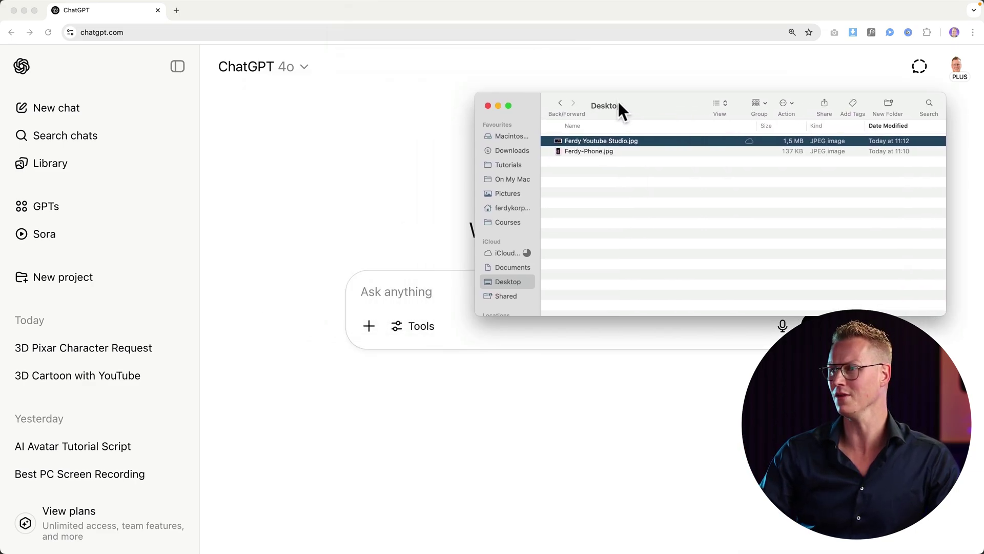
drag(602, 140, 460, 302)
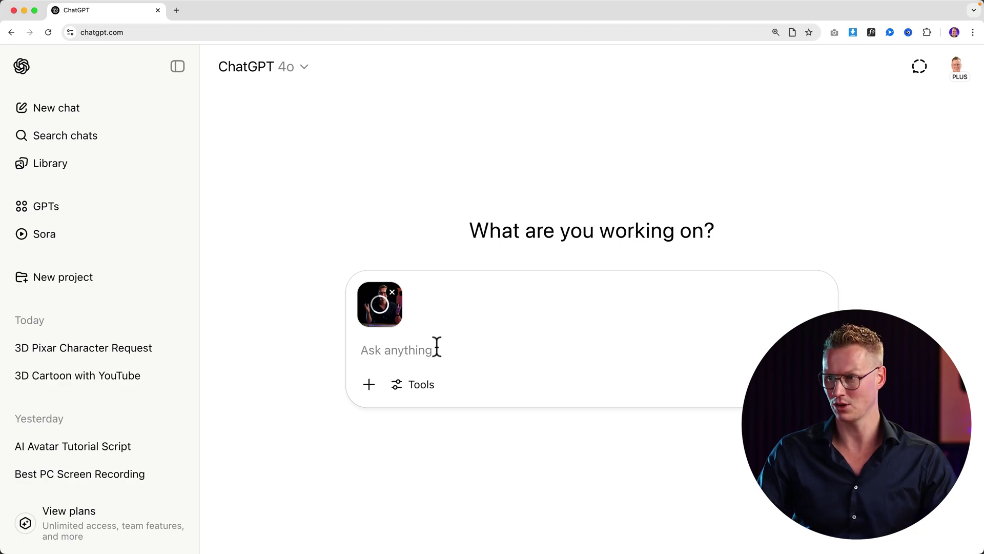
Request a Pixar-style 3D version with blurred background, plant, YouTube button, in 16:9.
text(Turn me into a 3D Pixar style char)
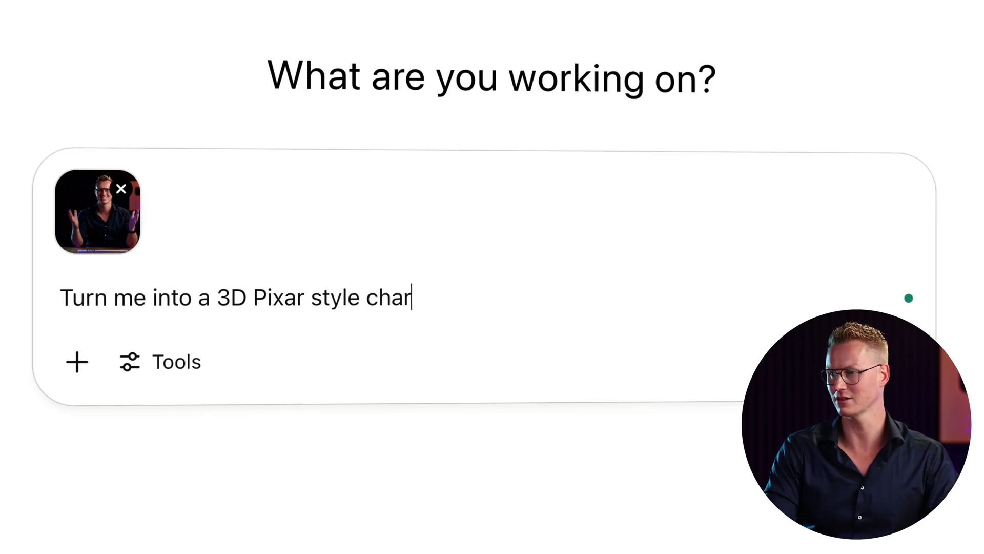
text(acter. Blur the background. Show t)
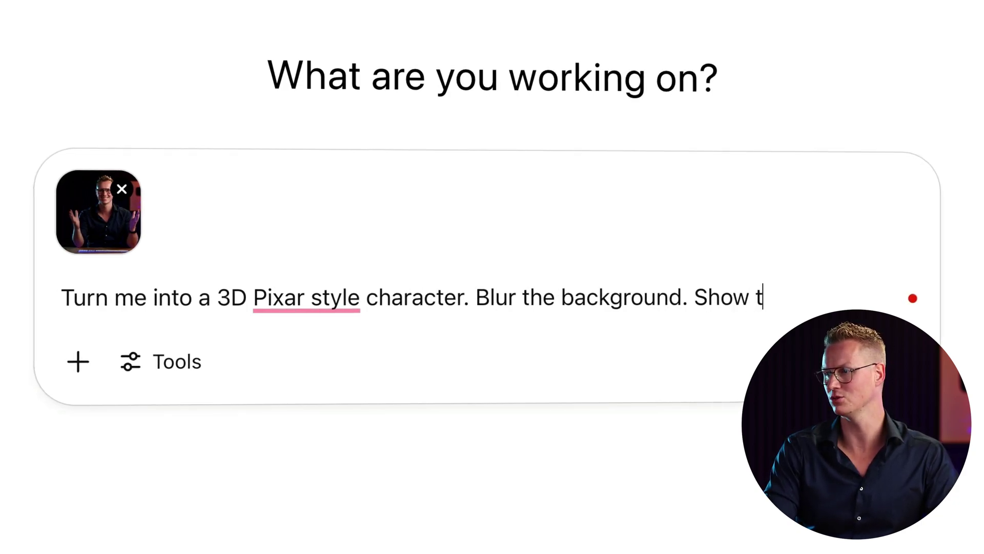
text(he Youtub)
text(tton at the right and a plant at the left. Show the back of my comput)
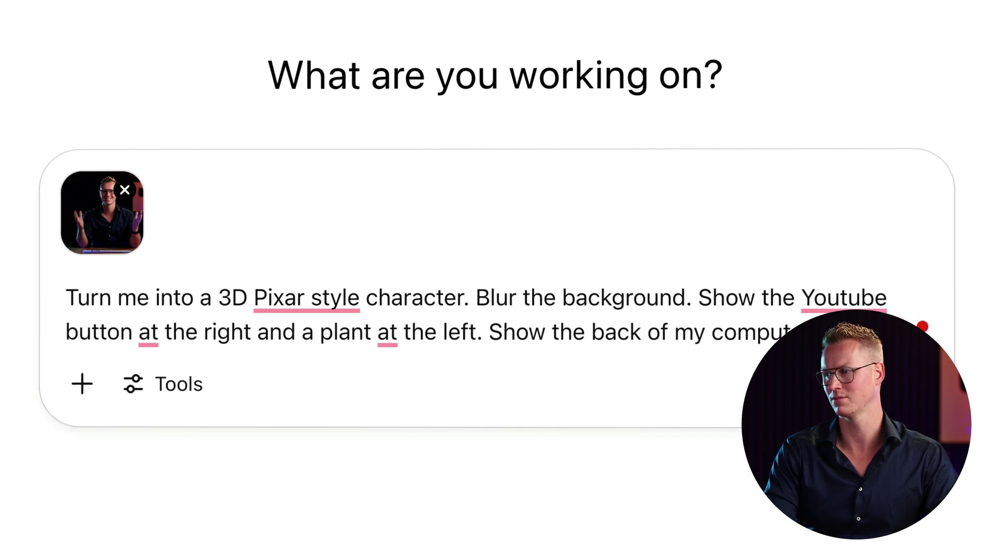
text(Mak)
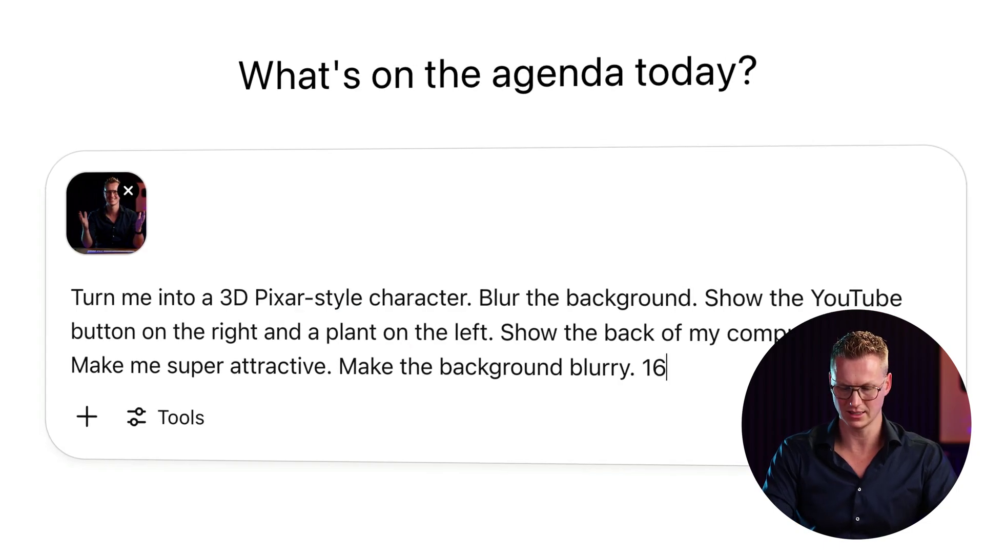
text(:)
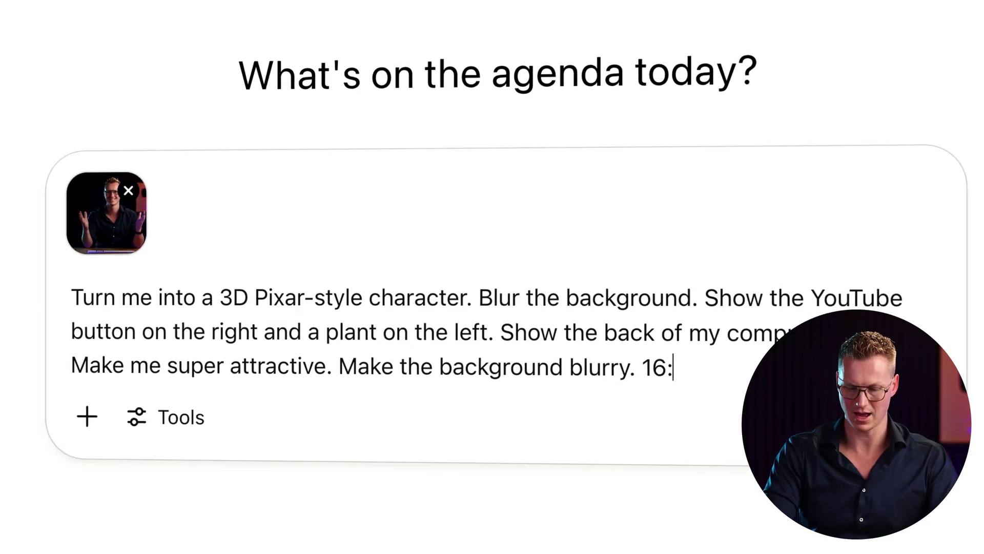
text(9.)
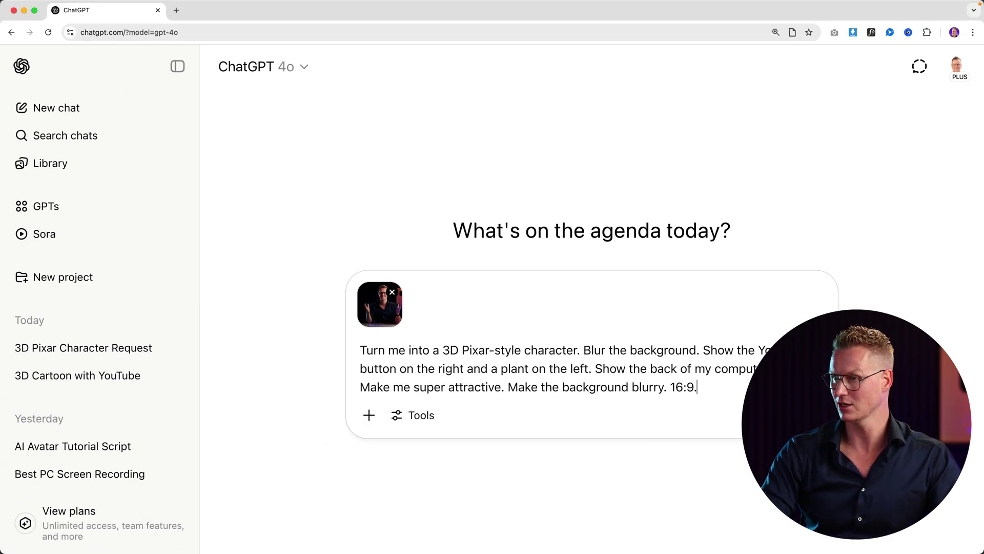
key(Return)
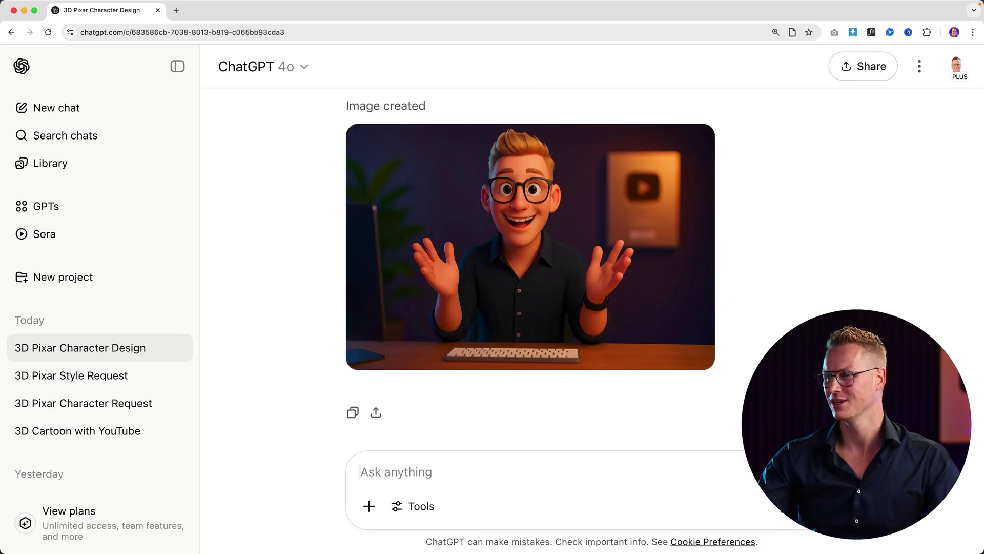
Attach the phone selfie JPG to a new ChatGPT message.
click(369, 506)
click(375, 468)
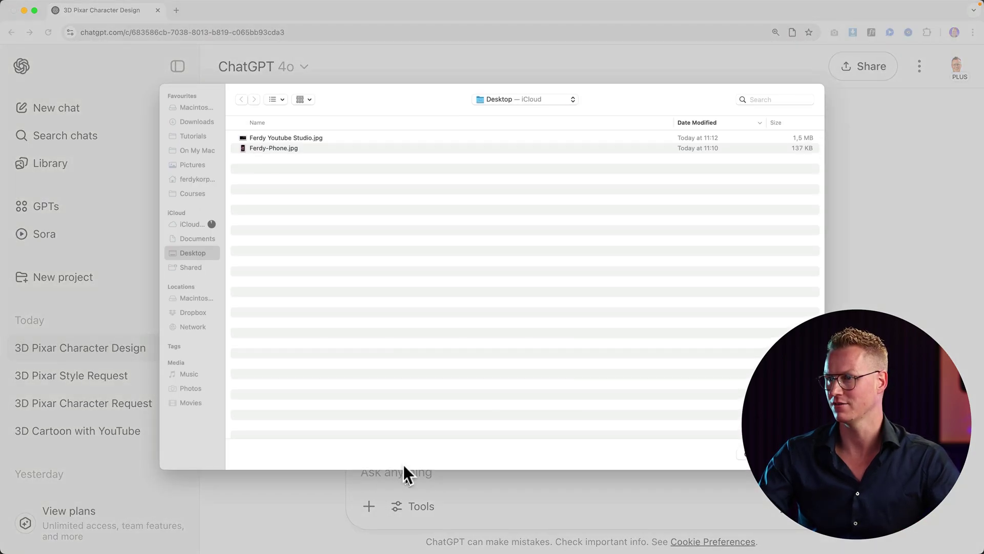
click(281, 149)
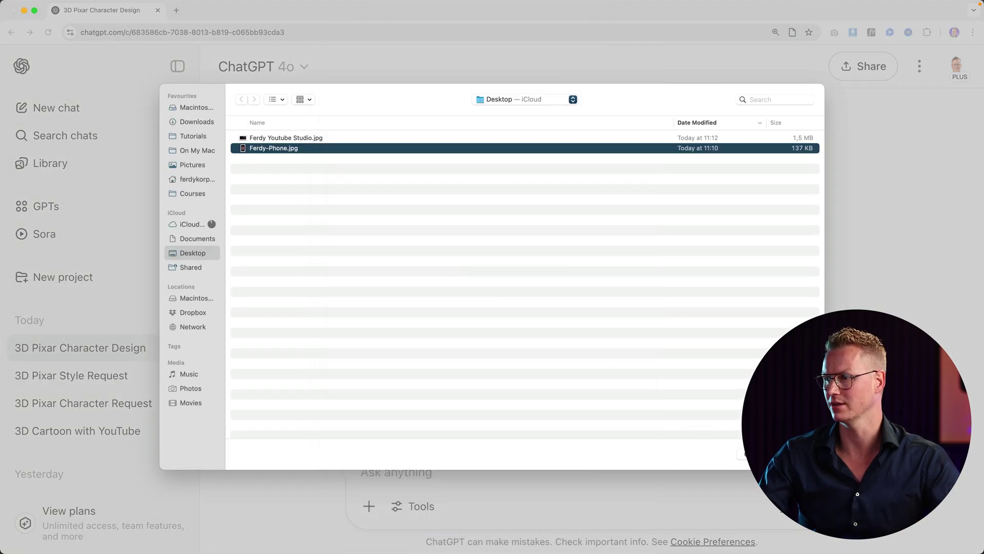
click(794, 453)
Paste the earlier Pixar-style prompt into the message box.
scroll(617, 362, up, 5)
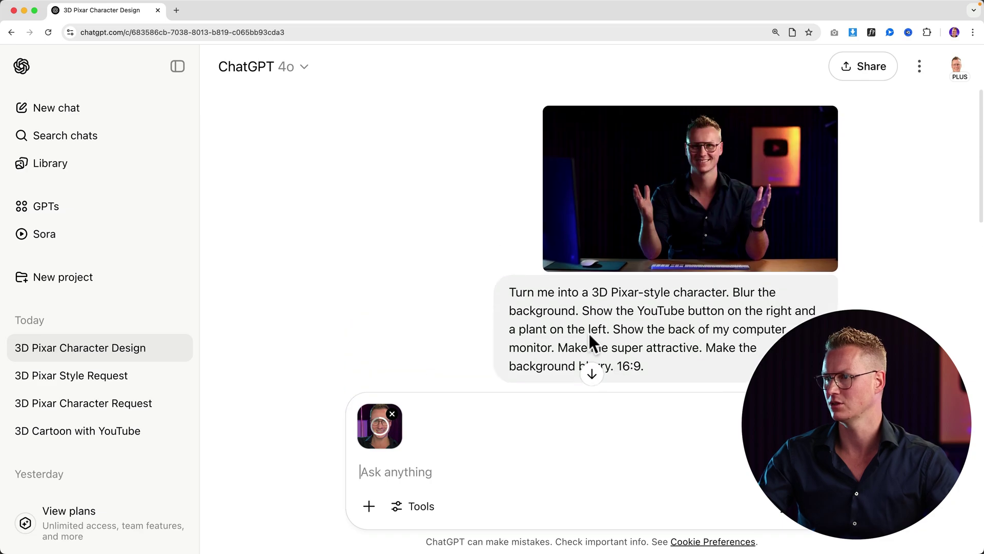
scroll(588, 343, down, 1)
drag(512, 238, 647, 309)
scroll(544, 324, down, 5)
click(432, 471)
key(ctrl+v)
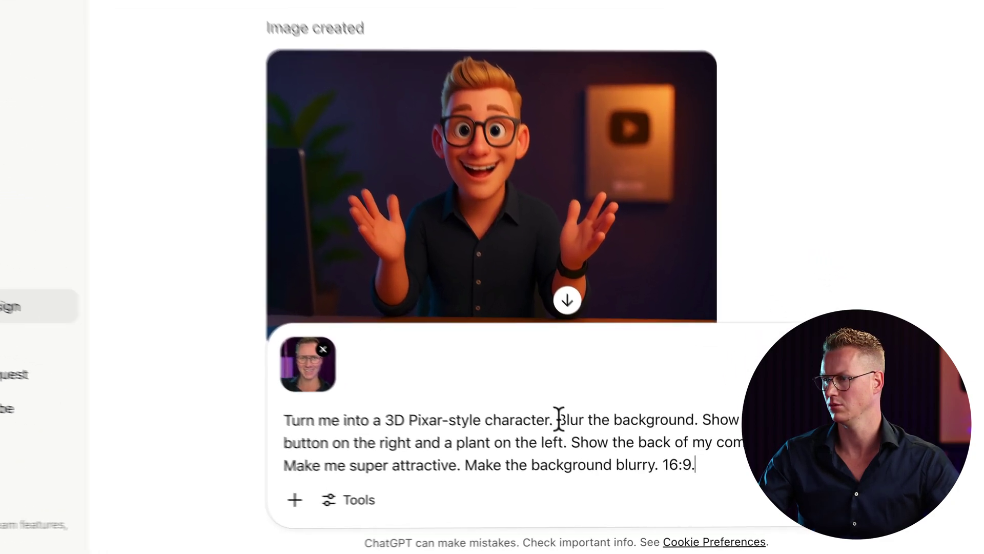
click(584, 441)
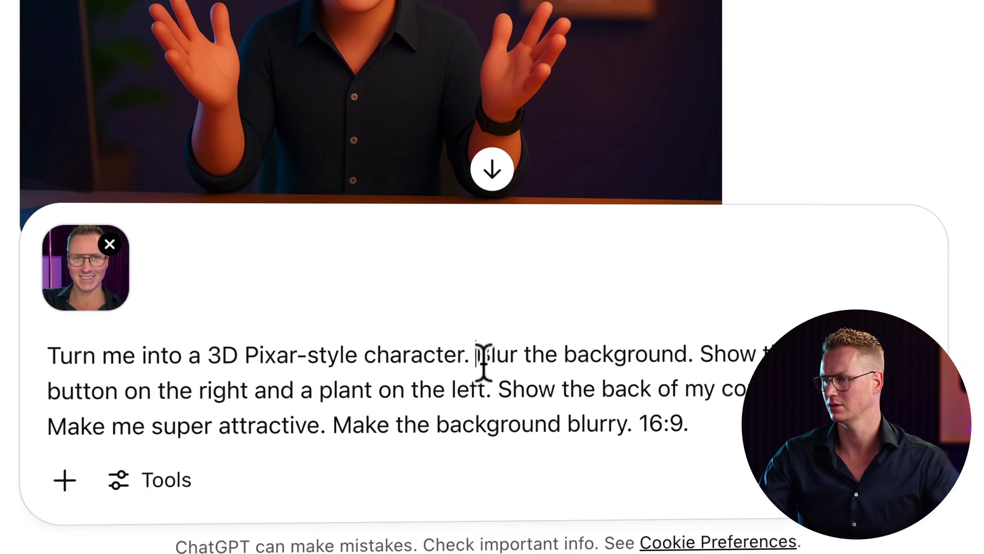
Replace the Blur-to-plant sentences with a super cool YouTube AI-tutorial studio request and send it.
drag(485, 374, 779, 388)
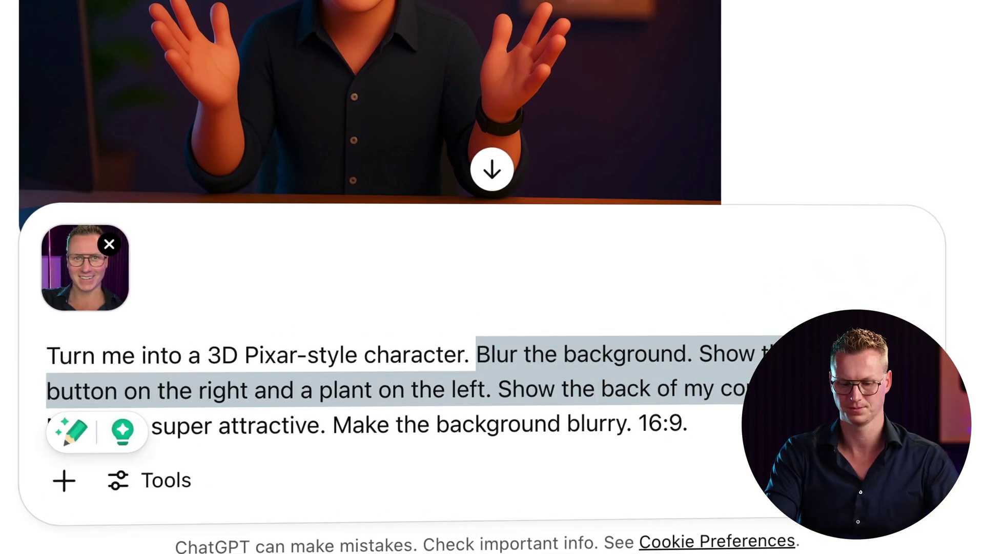
text(Put me)
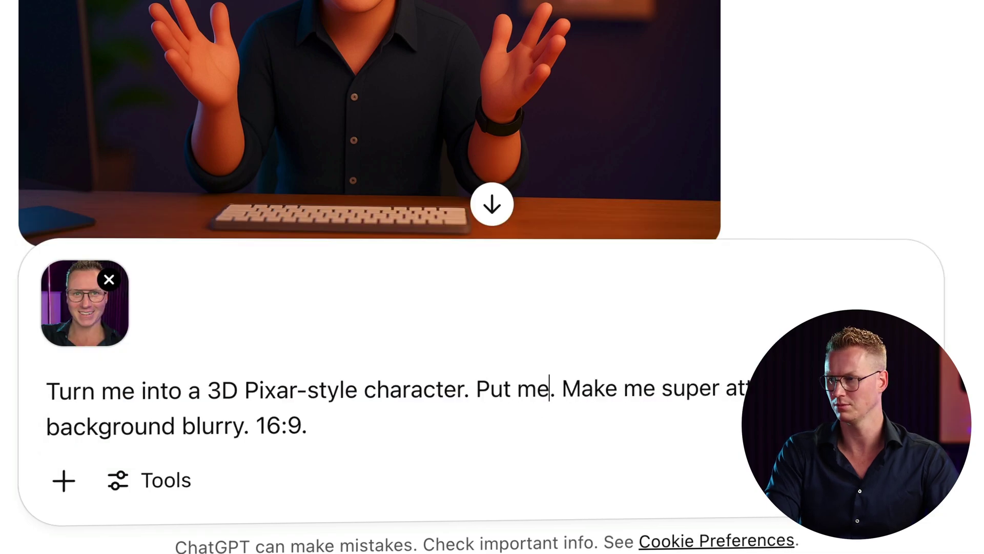
text( into a Youtube )
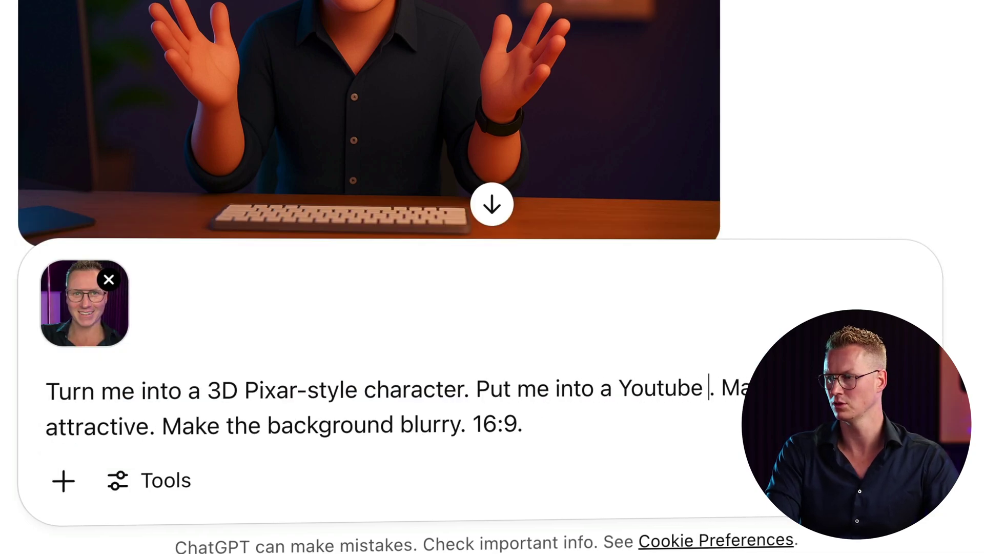
text(dio setup)
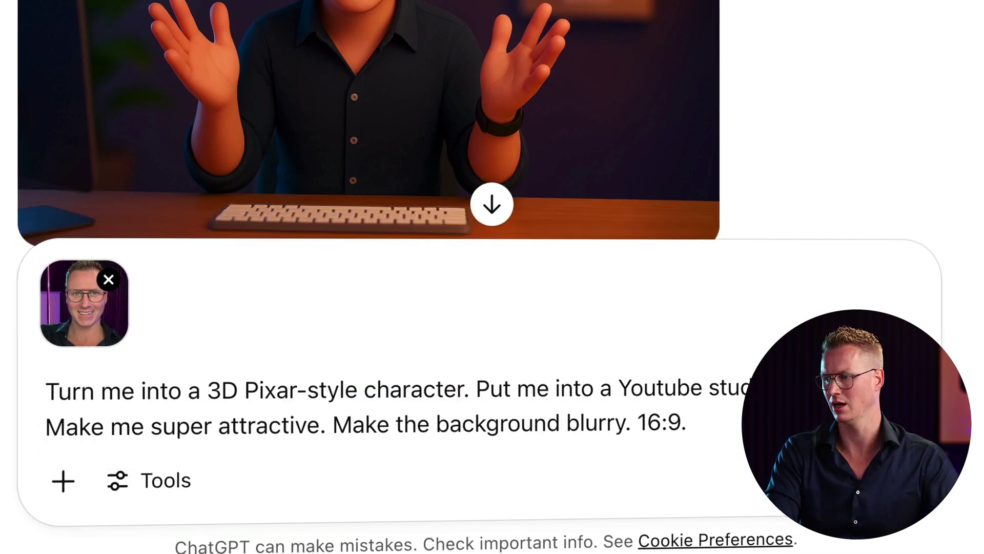
text( to make AI )
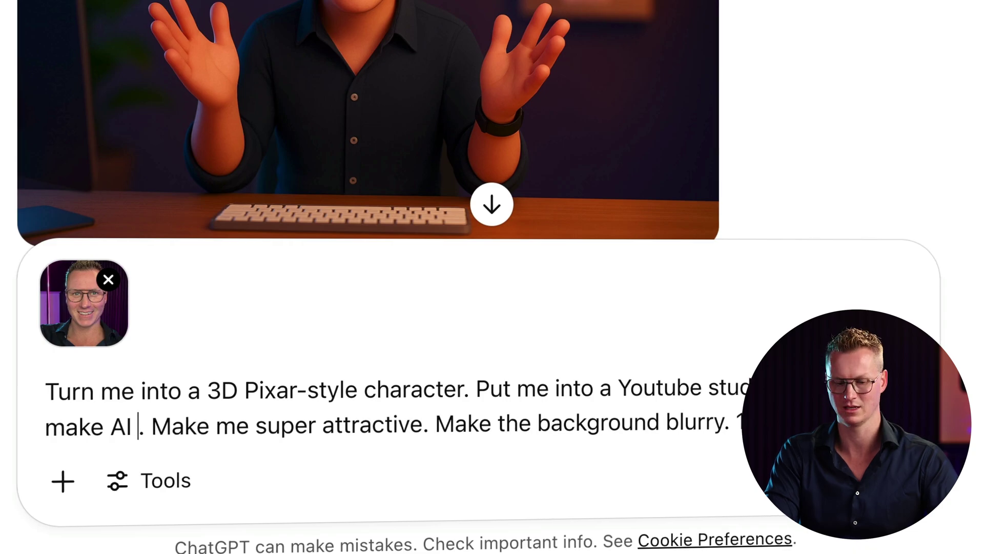
text(tutorials)
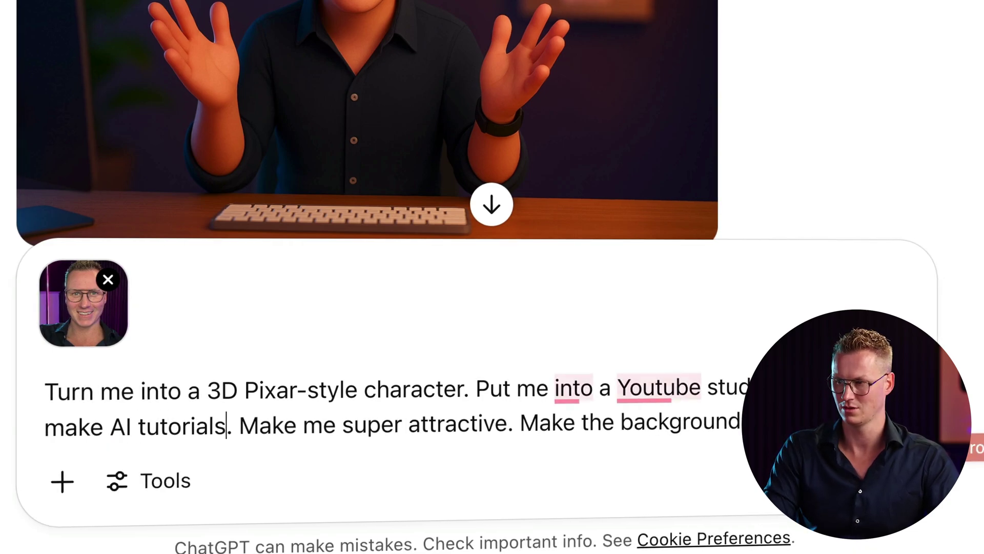
text(. Make the studio s)
text(ue)
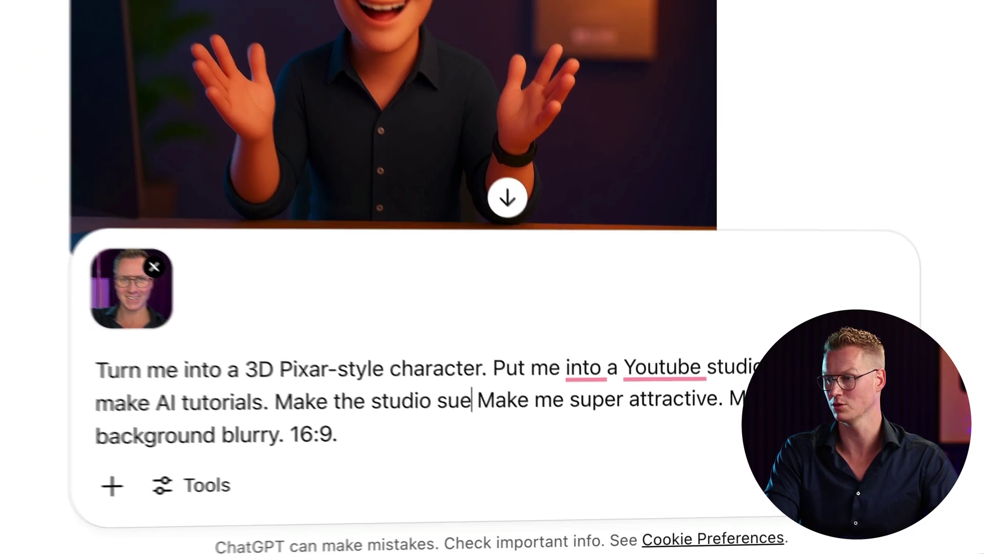
key(BackSpace)
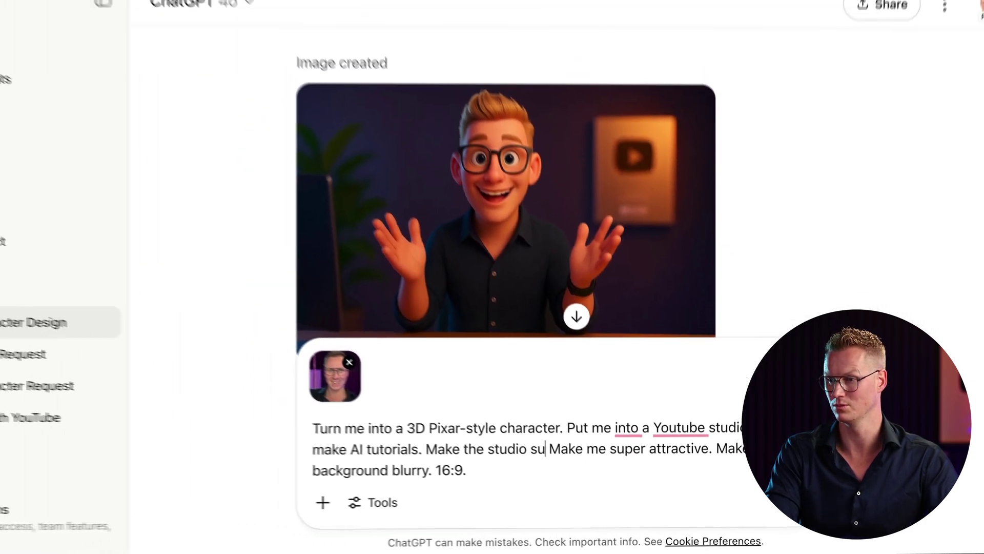
text(per cool.)
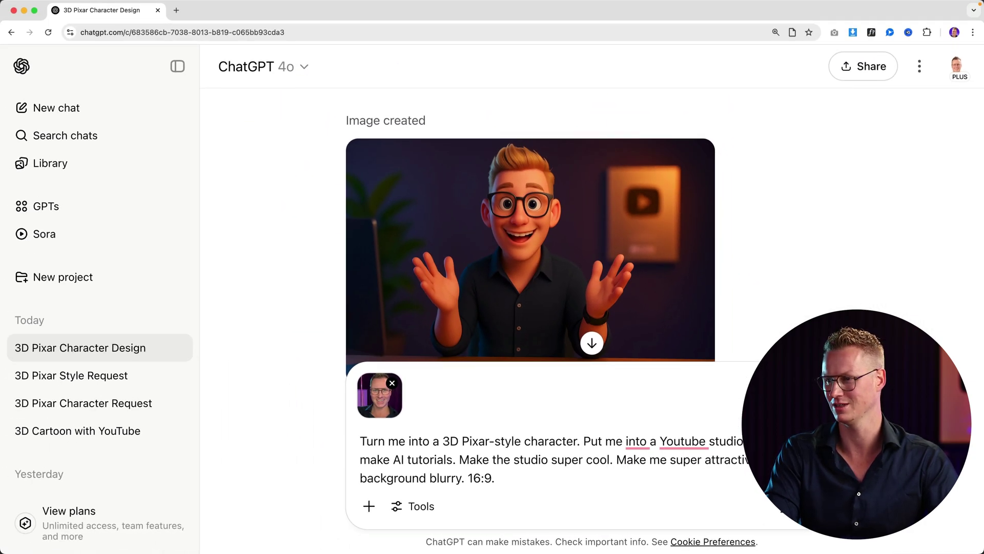
key(Return)
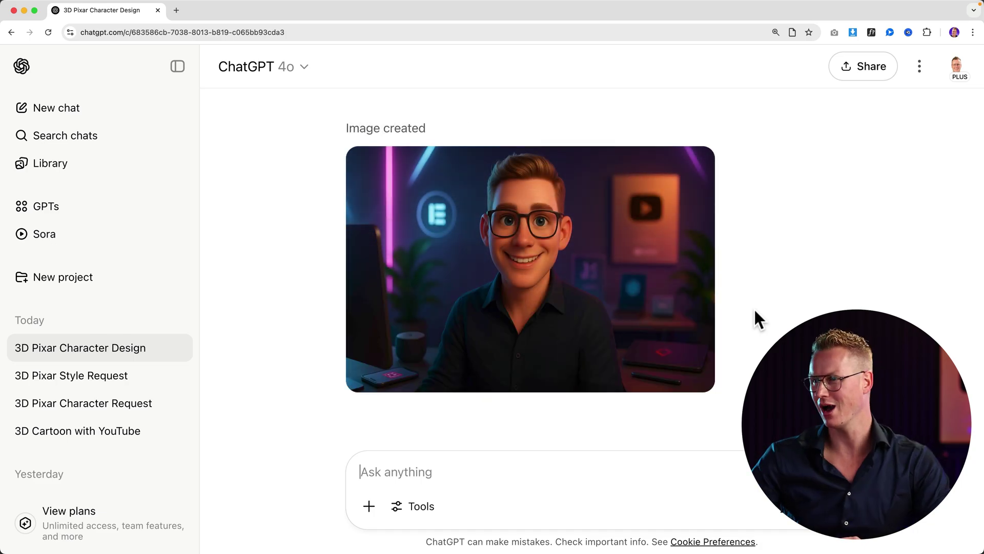
Download the earlier hands-raised cartoon image as a PNG.
scroll(654, 256, up, 10)
scroll(655, 261, up, 3)
scroll(650, 263, up, 4)
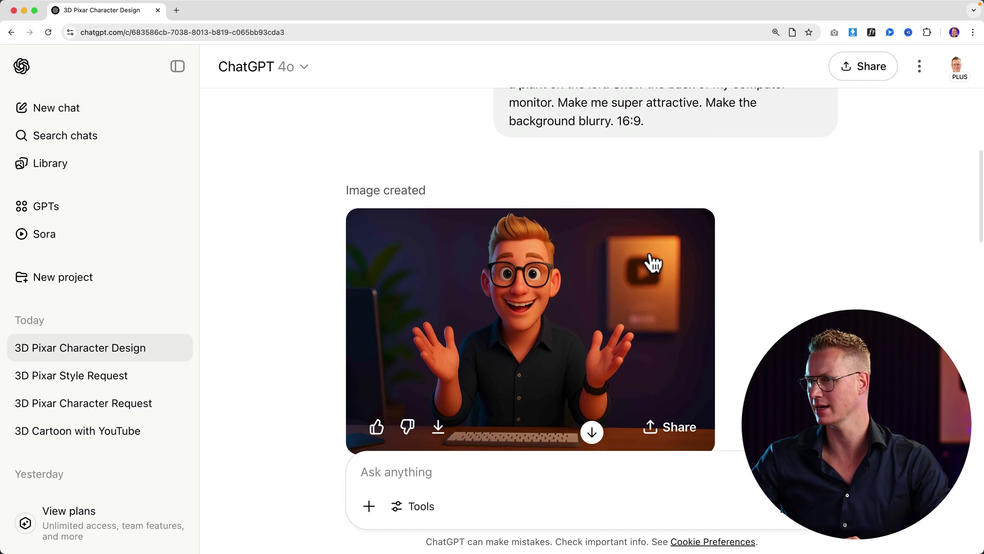
click(438, 429)
scroll(549, 334, down, 3)
scroll(551, 333, down, 5)
scroll(512, 332, down, 5)
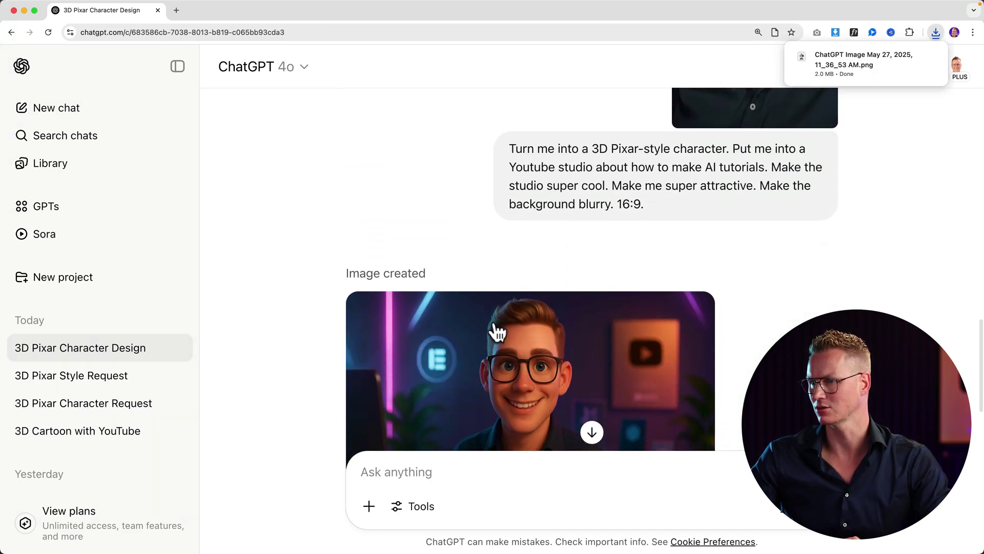
scroll(436, 320, down, 3)
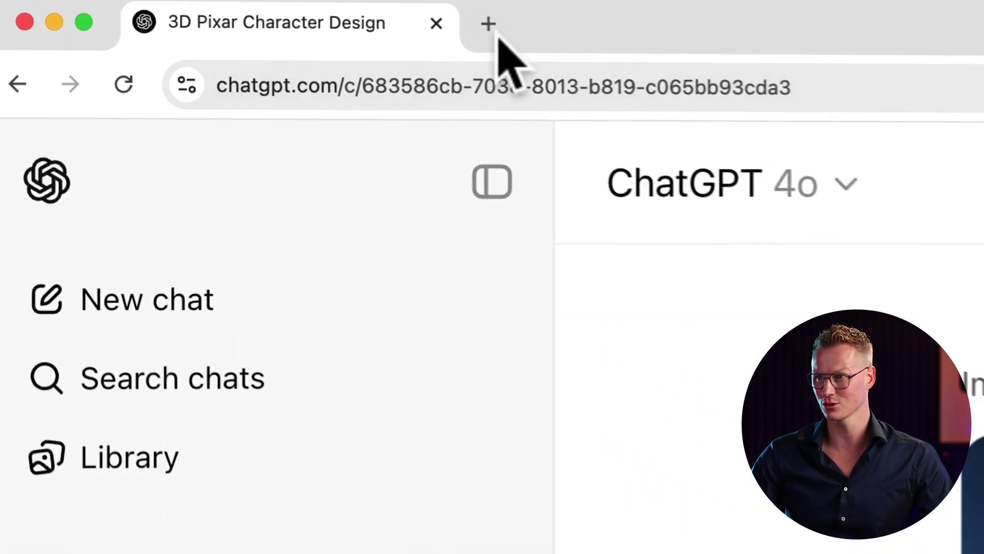
Load ferdykorper.com/klingai in a new Chrome tab.
click(177, 10)
text(ferdykor)
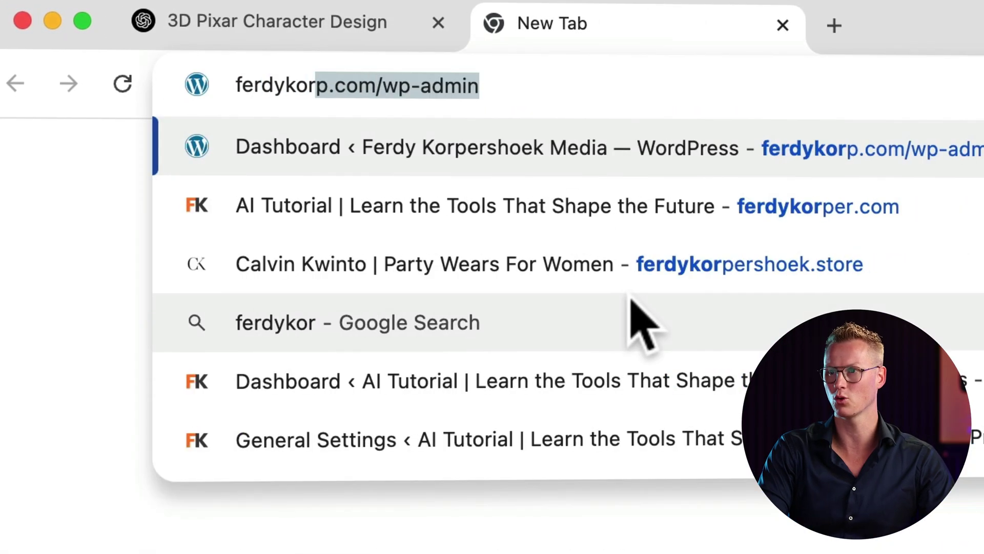
text(per.com/klingai)
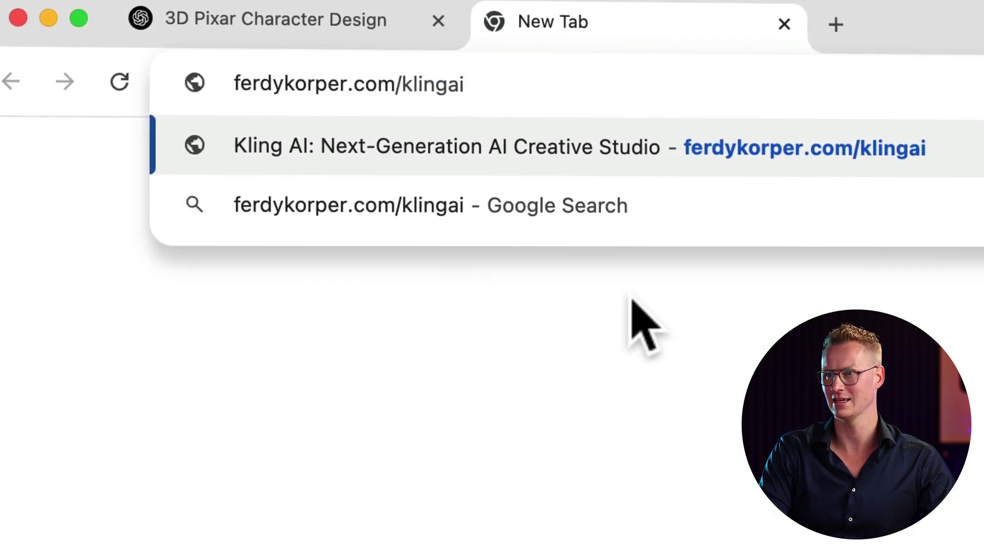
key(Return)
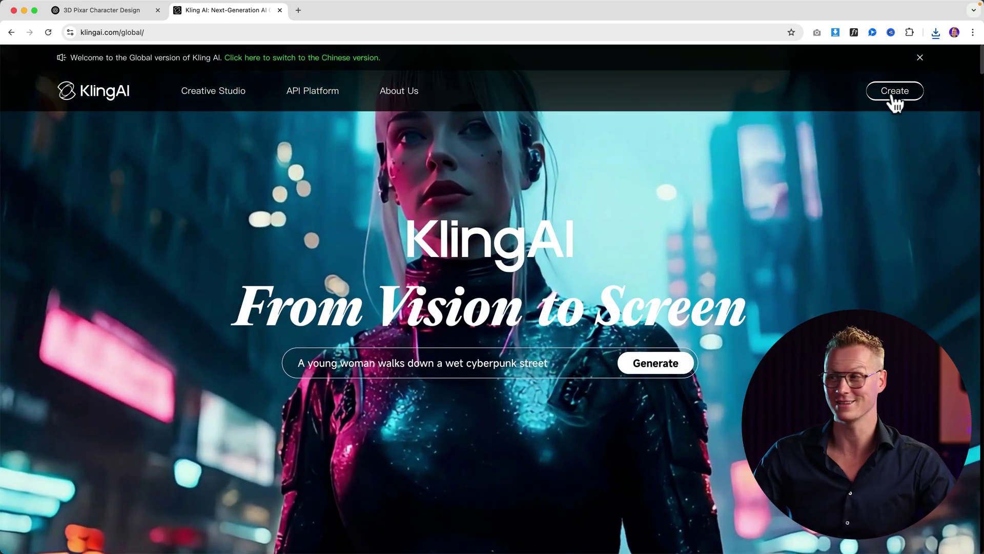
Enter the Kling AI creative studio dashboard with the Create button.
click(894, 92)
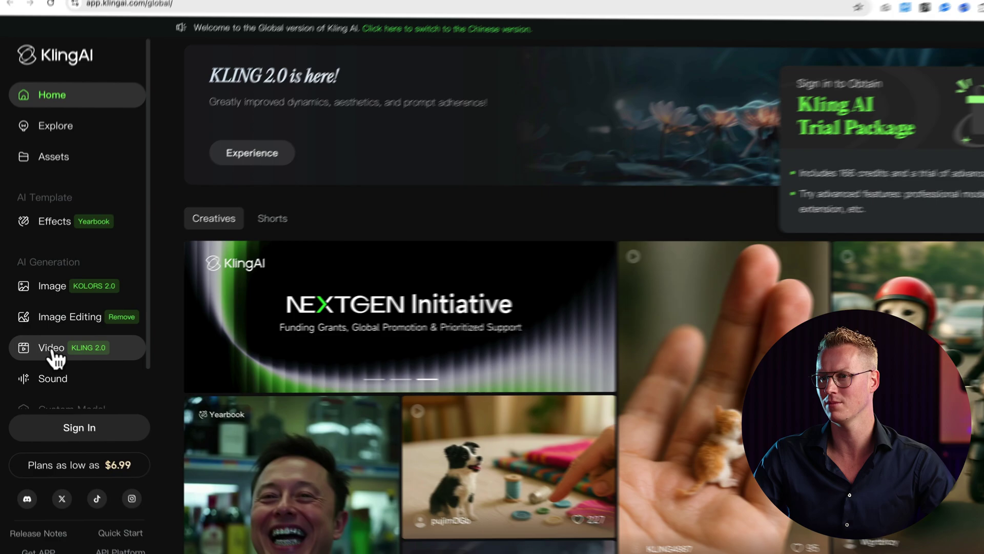
Drop the downloaded cartoon image in as the Video start frame and sign in with Google.
click(51, 353)
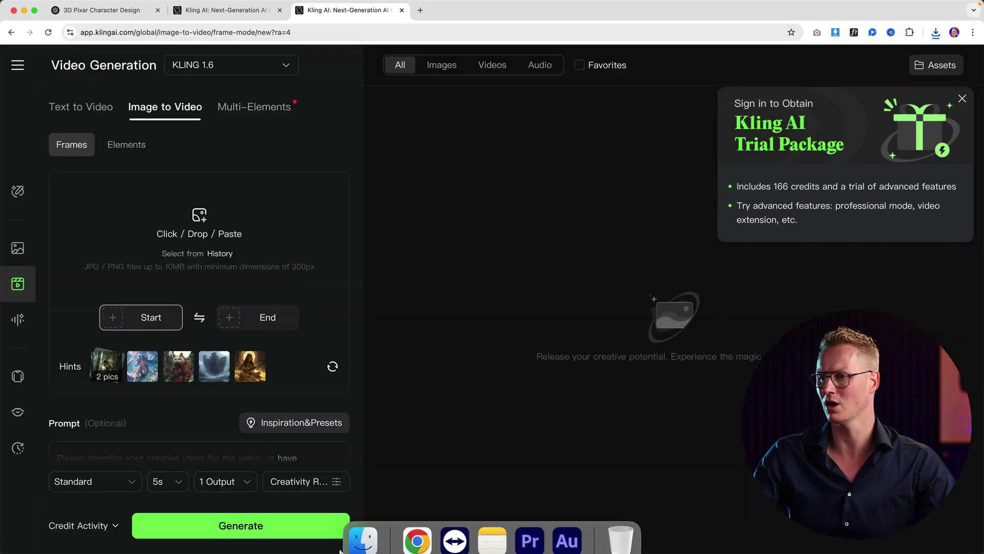
click(936, 32)
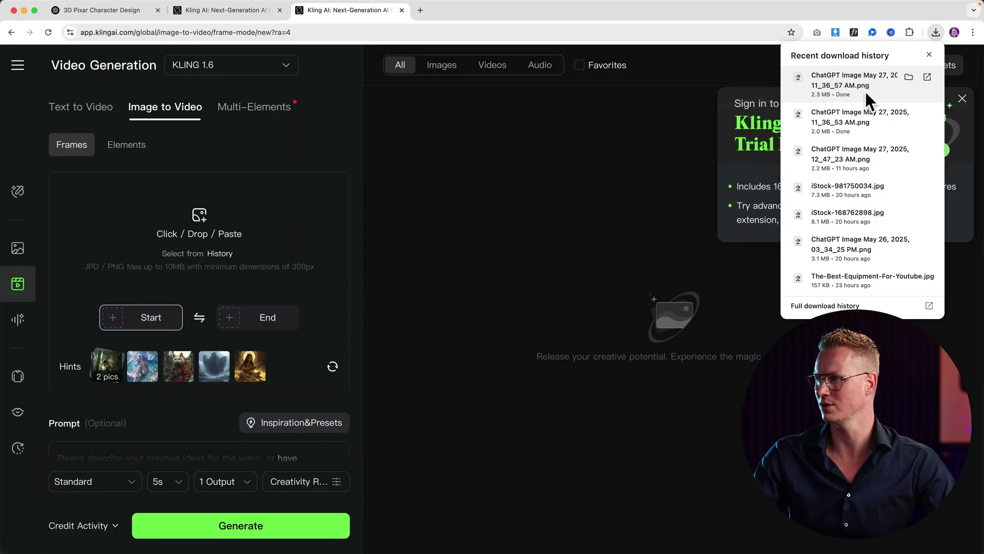
drag(334, 231, 210, 244)
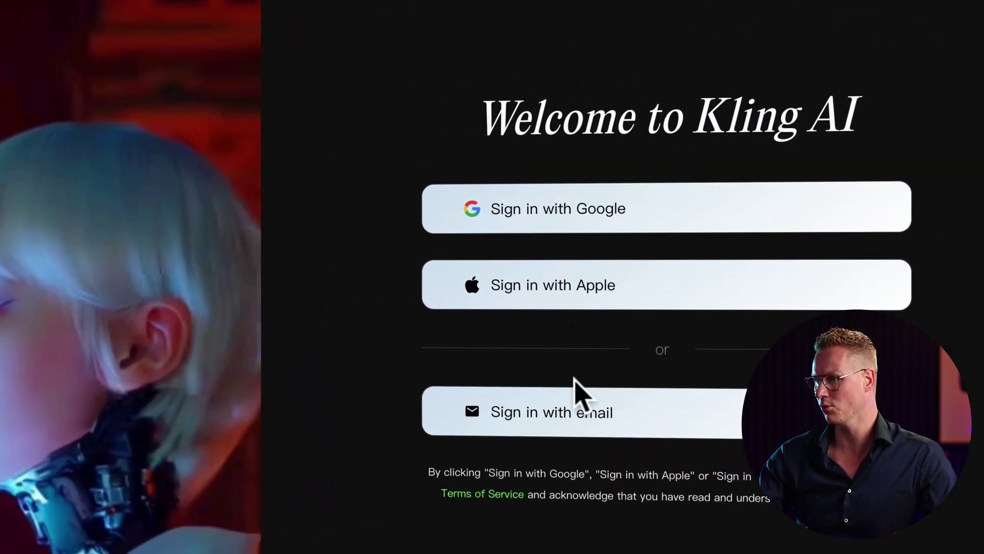
click(546, 215)
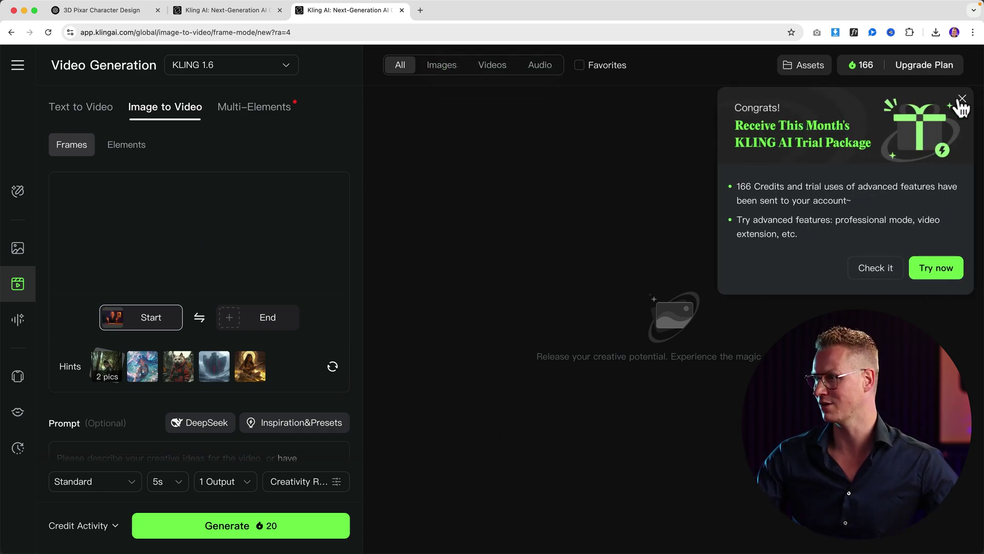
click(962, 98)
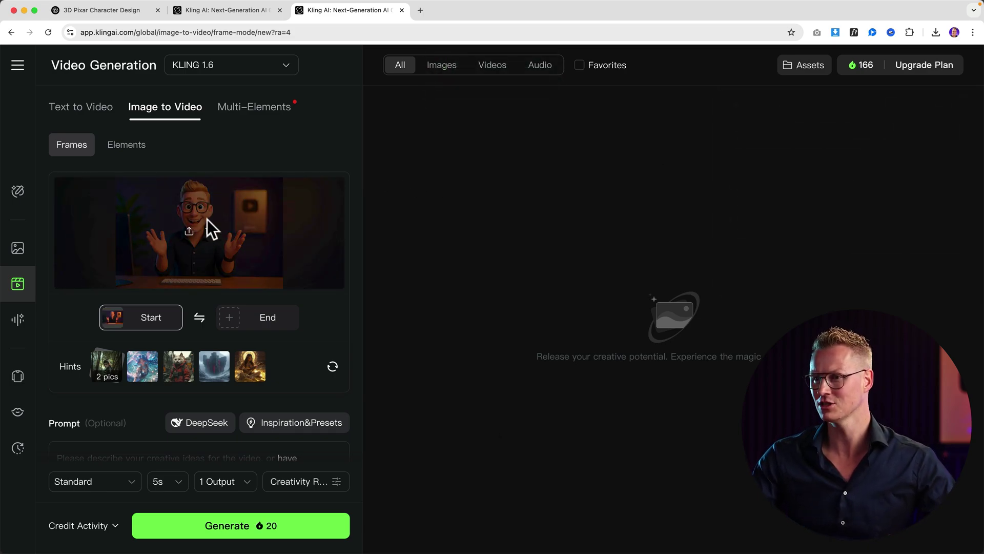
mouse_move(199, 232)
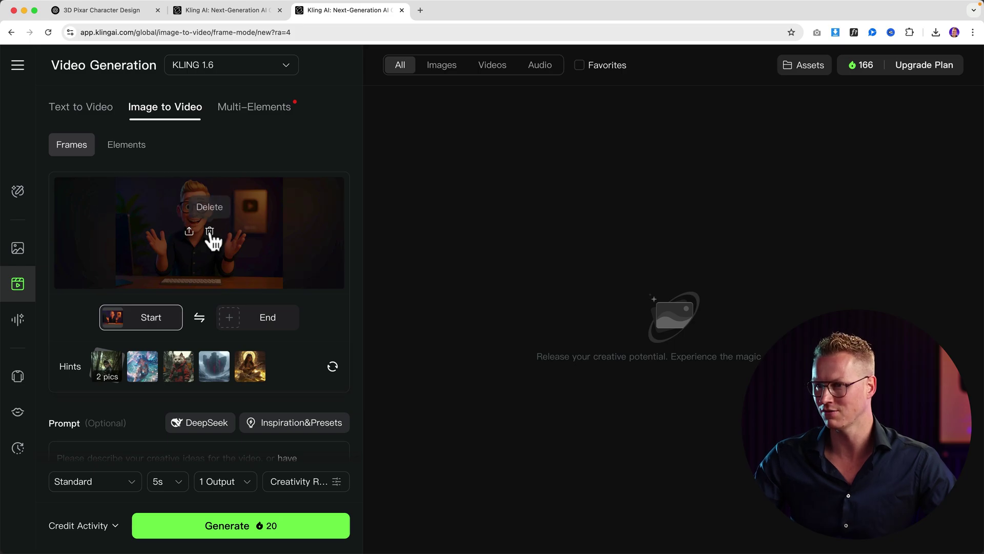
Write a video prompt for a friendly vibe with teaching hand gestures to the audience.
scroll(212, 238, down, 5)
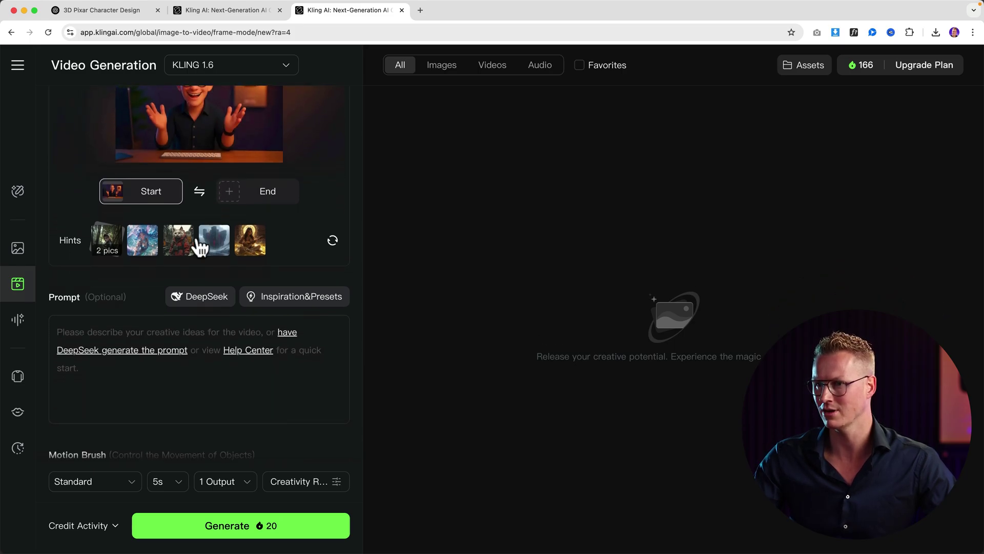
click(85, 333)
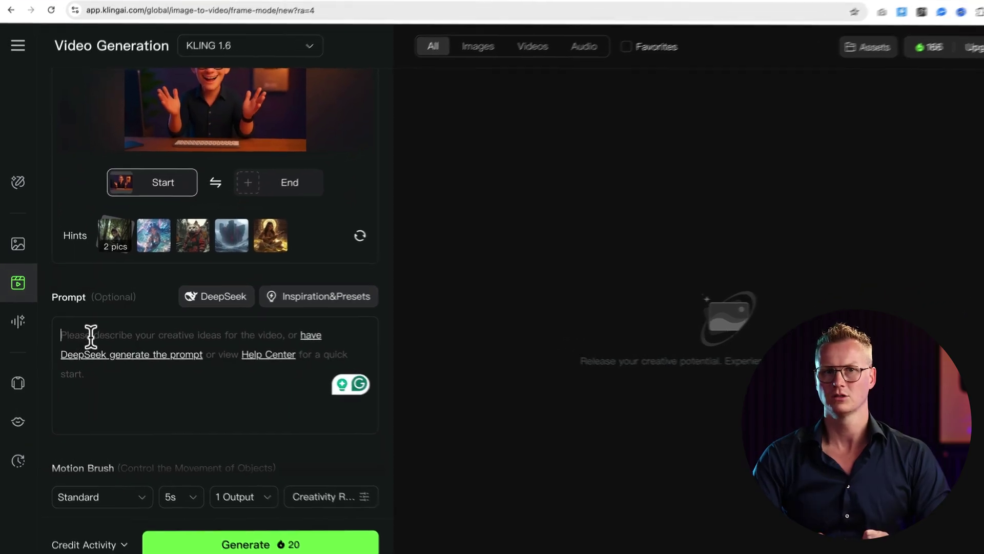
text(Give this character a friendly)
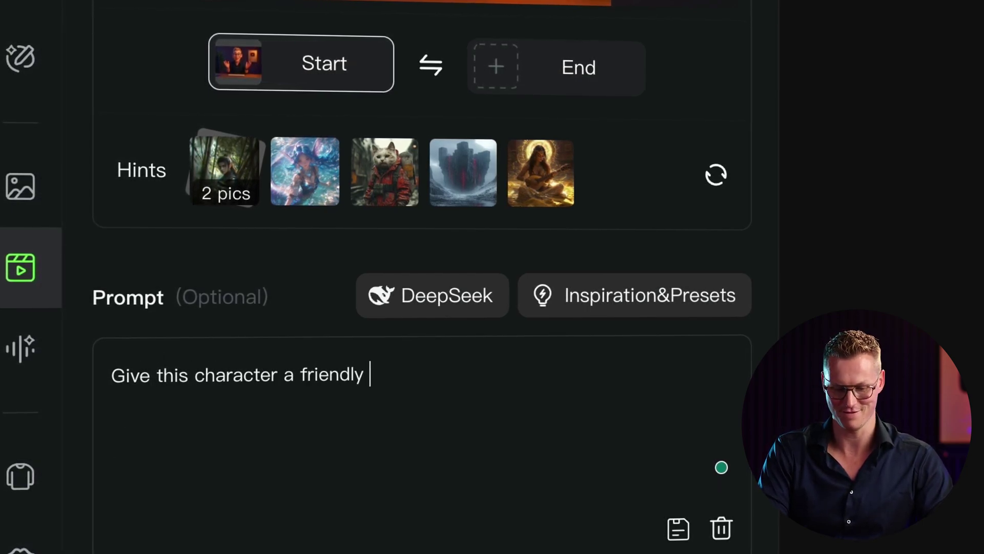
text(.)
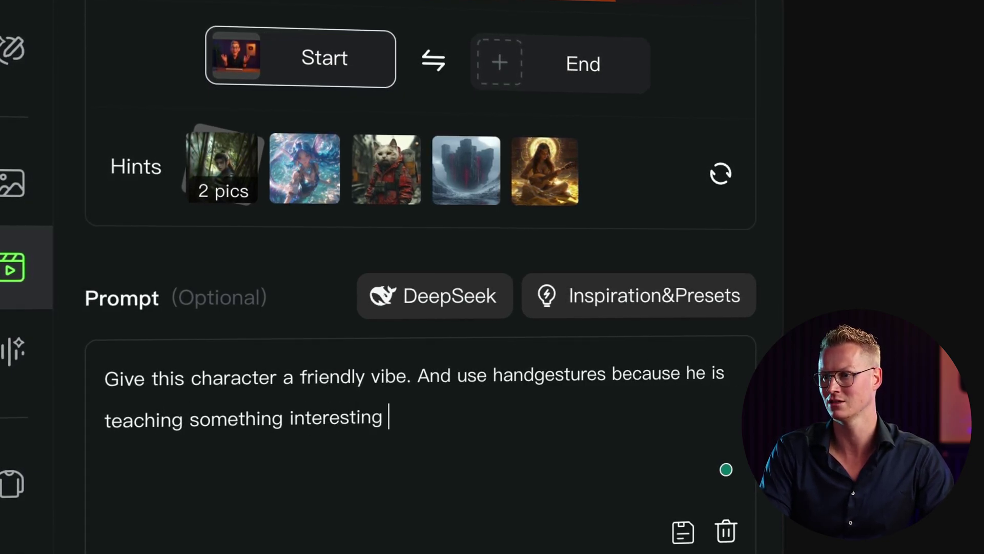
text(to the audience.)
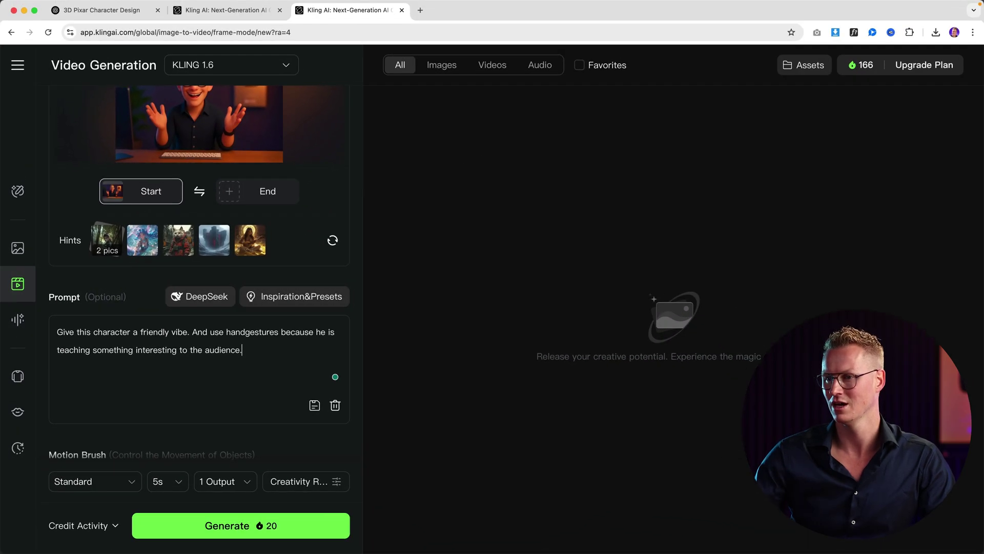
Accept Grammarly's fix changing 'handgestures' to 'hand gestures'.
scroll(128, 448, down, 2)
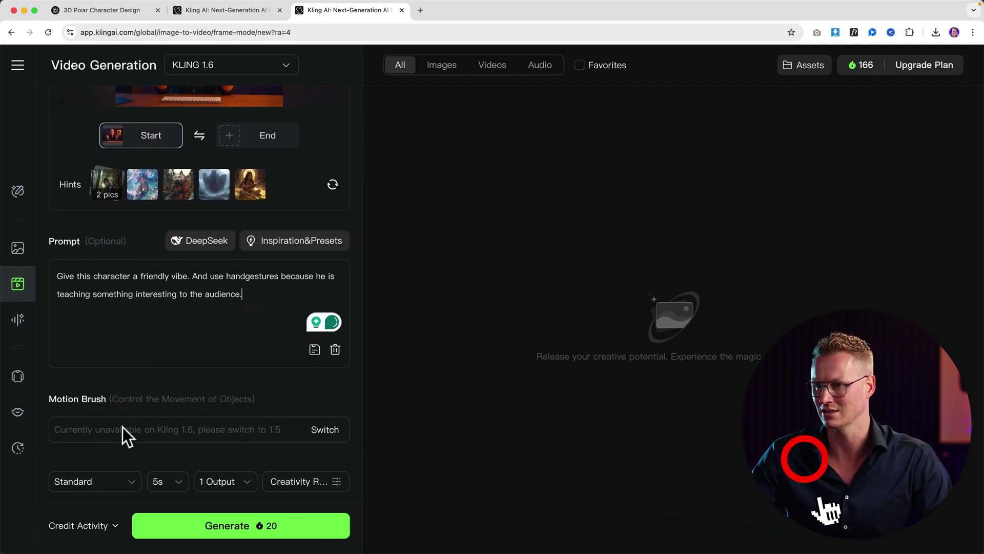
scroll(127, 436, down, 2)
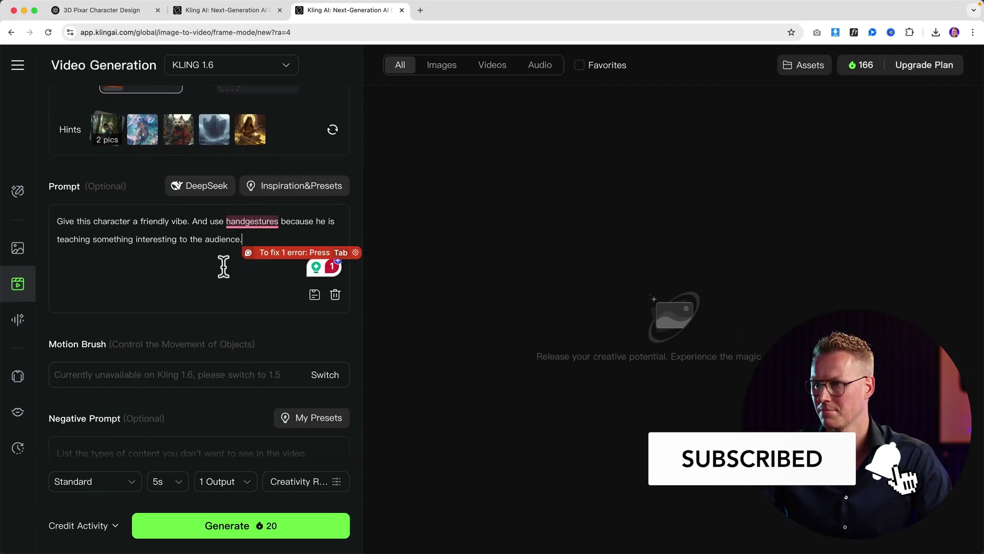
click(250, 244)
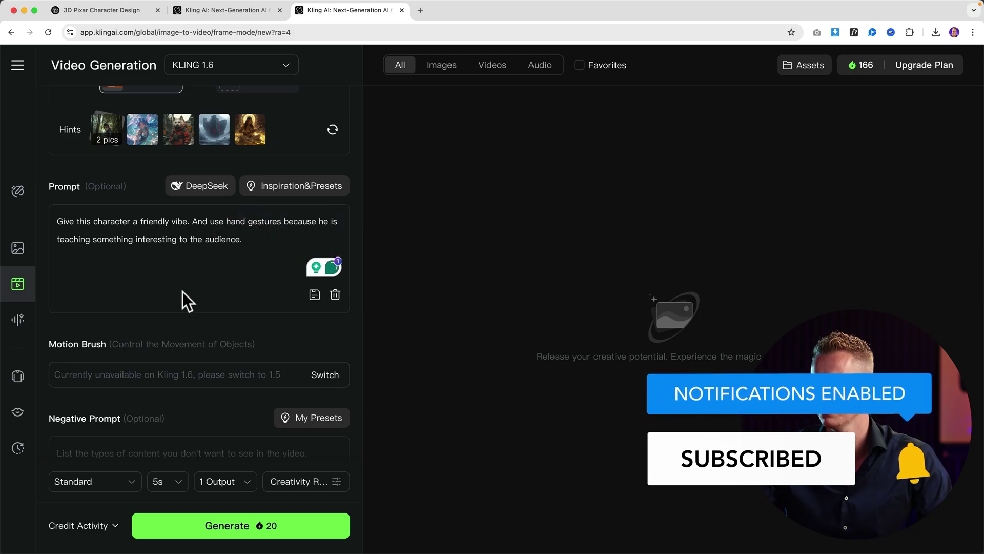
scroll(118, 429, down, 1)
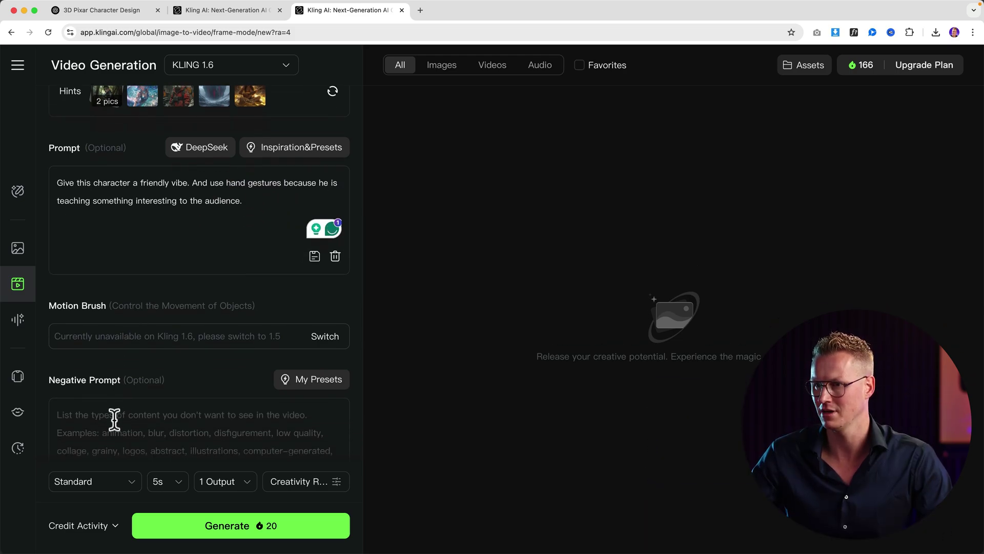
scroll(142, 378, down, 2)
scroll(151, 374, down, 1)
scroll(151, 374, up, 2)
scroll(153, 384, up, 3)
Generate a 10-second Standard-mode video with a single output, spending 40 credits.
click(90, 483)
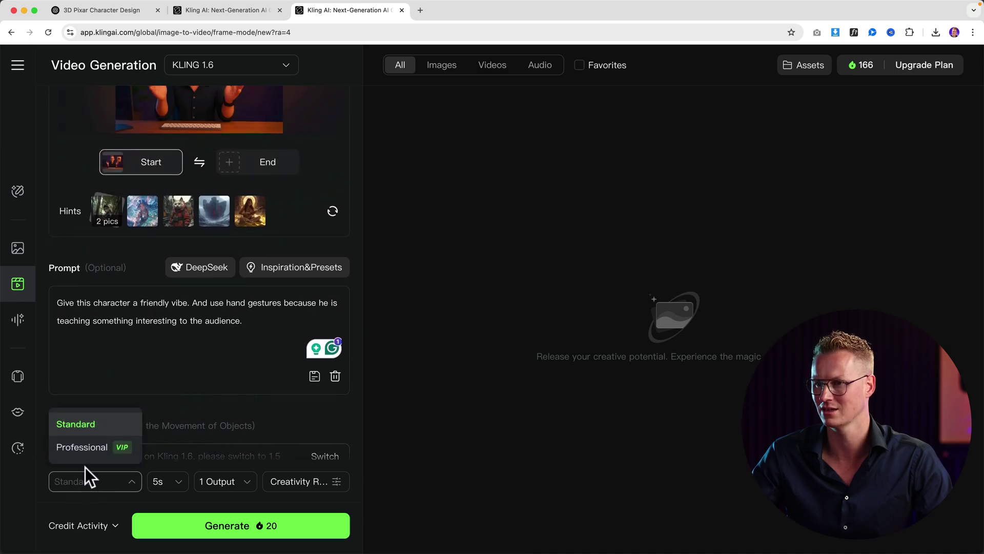
mouse_move(81, 447)
click(81, 429)
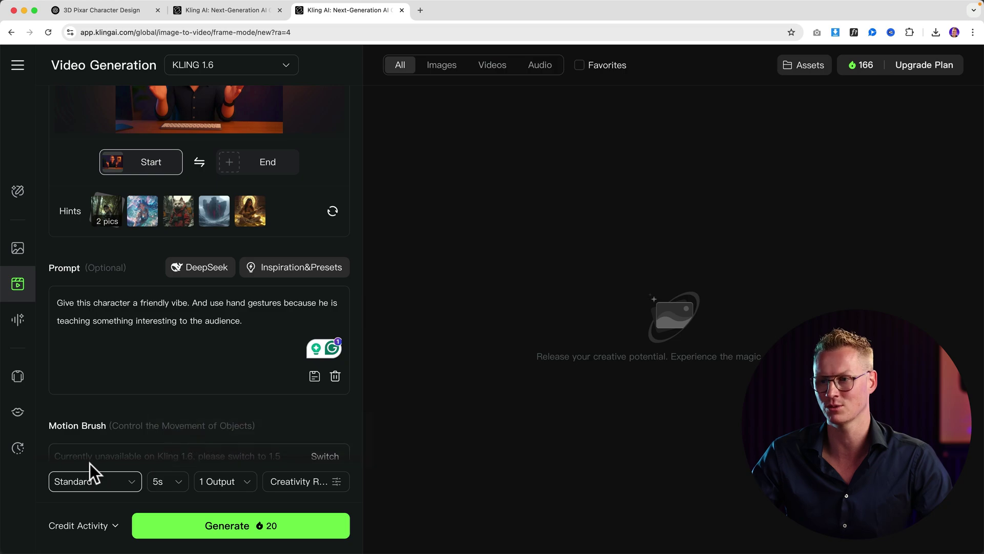
click(172, 484)
click(160, 451)
click(221, 492)
click(224, 391)
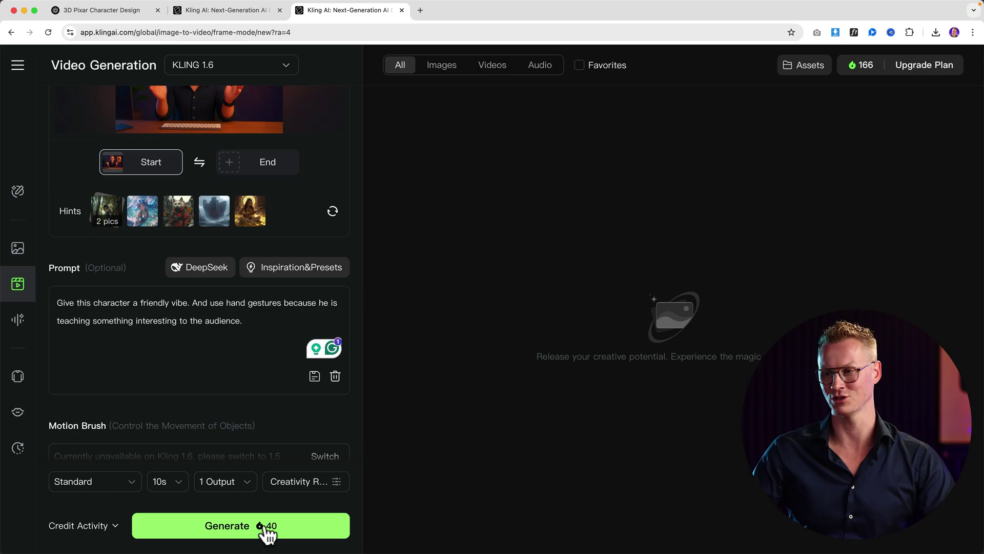
click(264, 525)
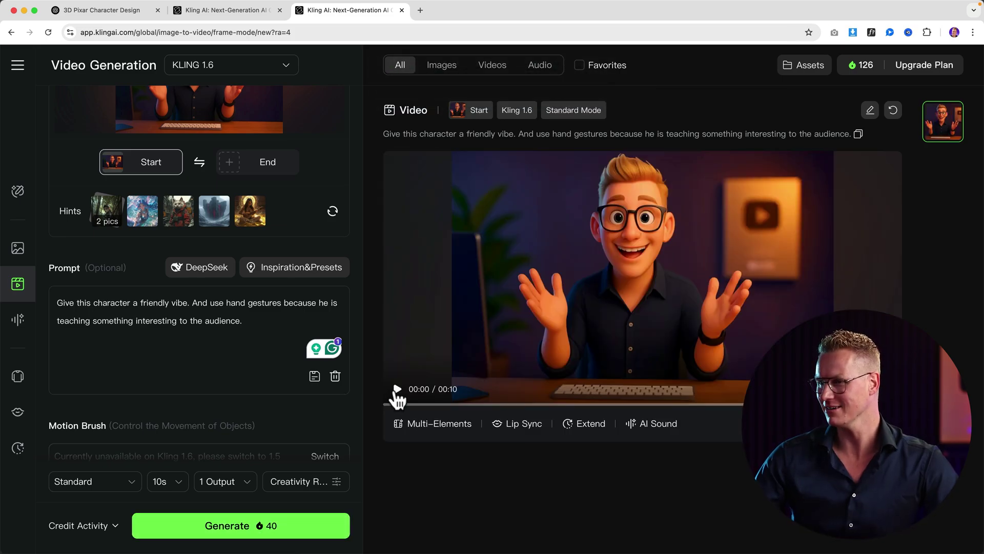
Play the generated 10-second clip to check the hand gestures, pausing it near the start.
click(397, 390)
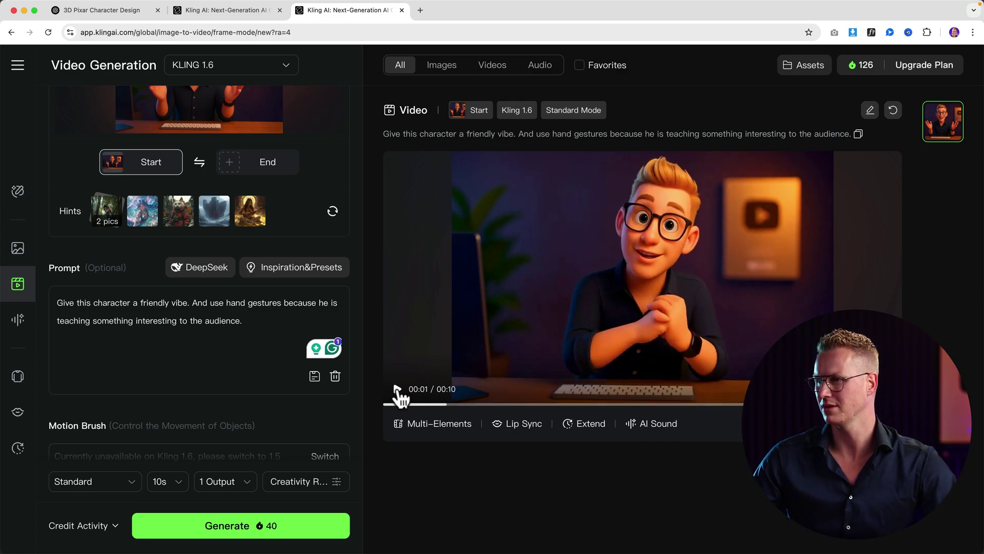
click(398, 390)
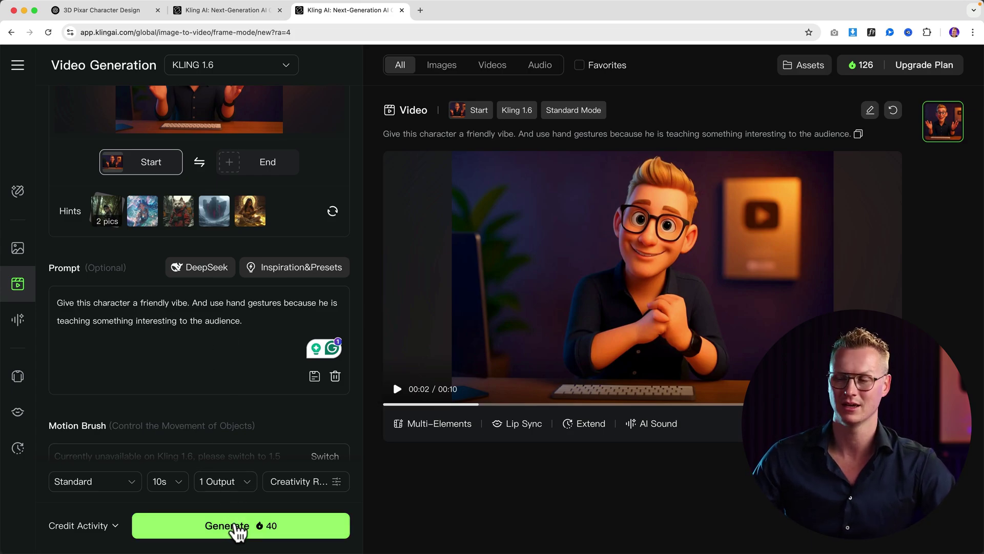
click(538, 326)
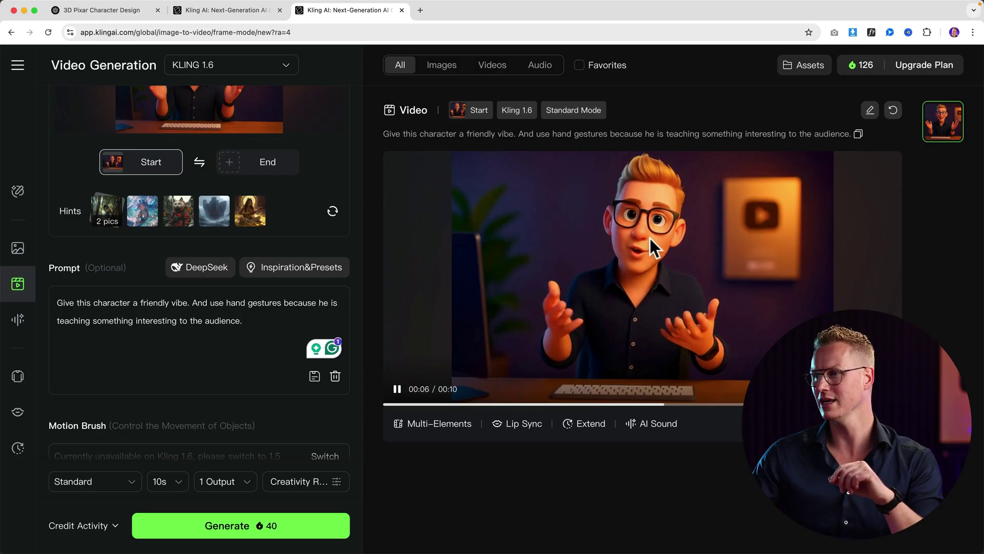
click(602, 327)
mouse_move(538, 547)
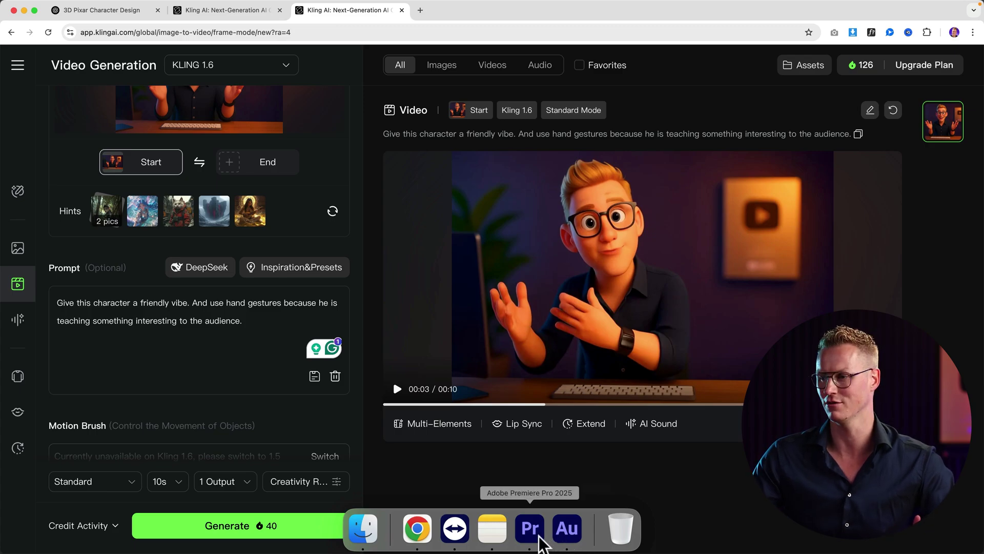
In Premiere Pro, locate the start of the presenter section by playing and frame-stepping the timeline.
click(529, 528)
click(566, 415)
key(space)
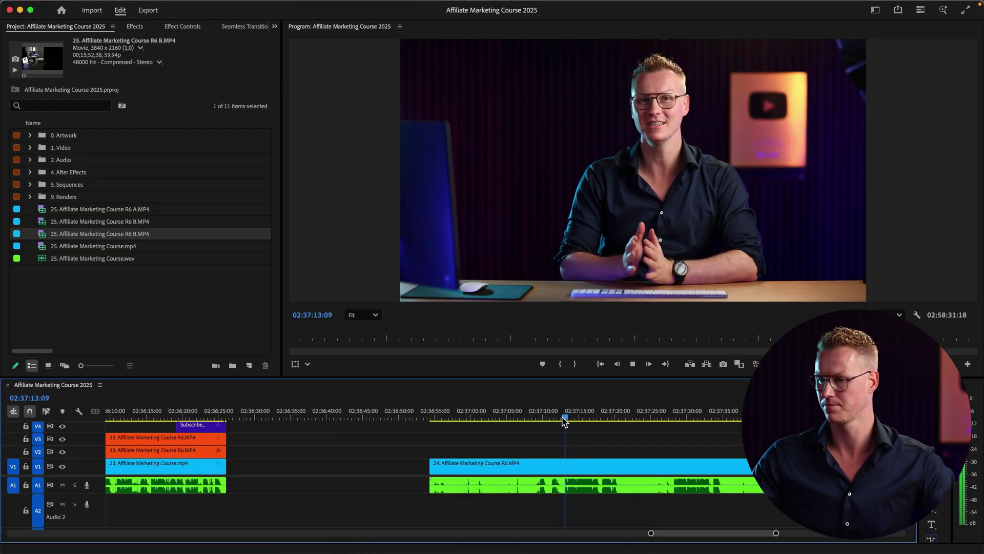
key(=)
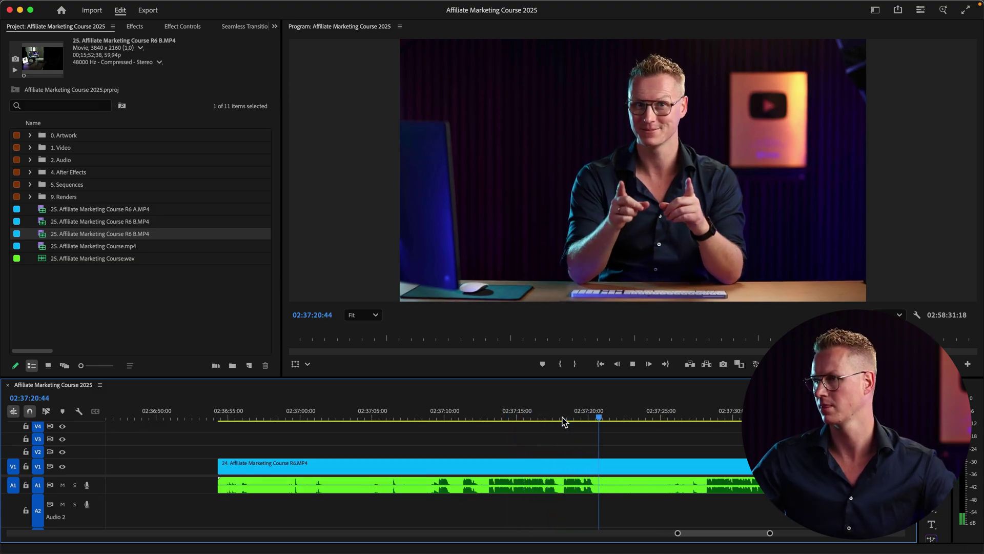
click(491, 416)
drag(490, 416, 488, 416)
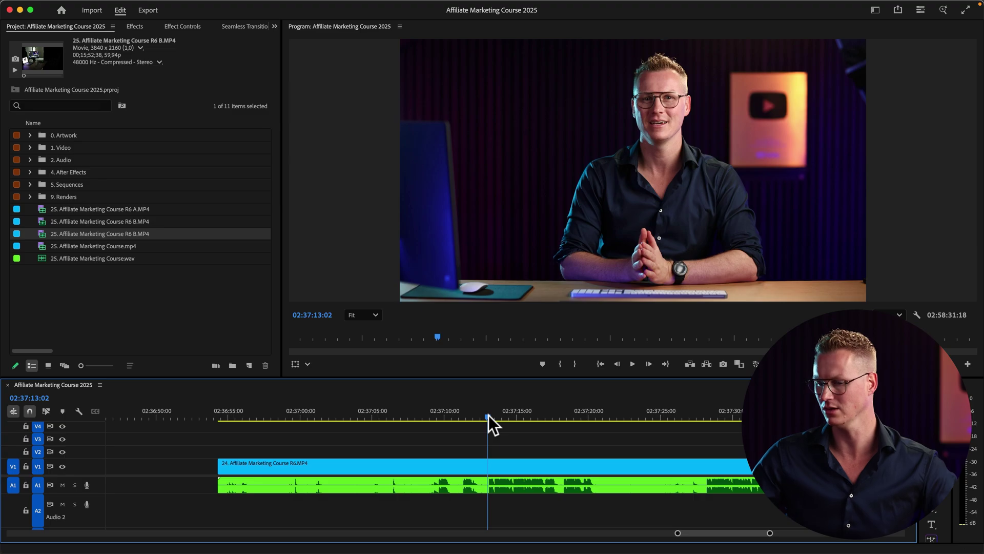
key(=)
key(=)
key(Right)
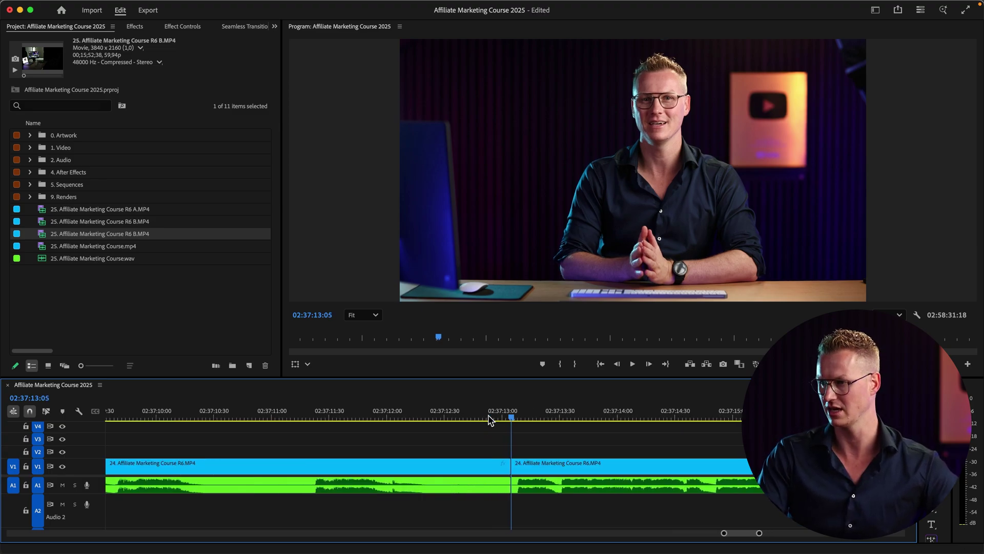
key(minus)
key(minus)
Split the clip at the section's end and trim the middle clip's edges.
drag(594, 412, 613, 413)
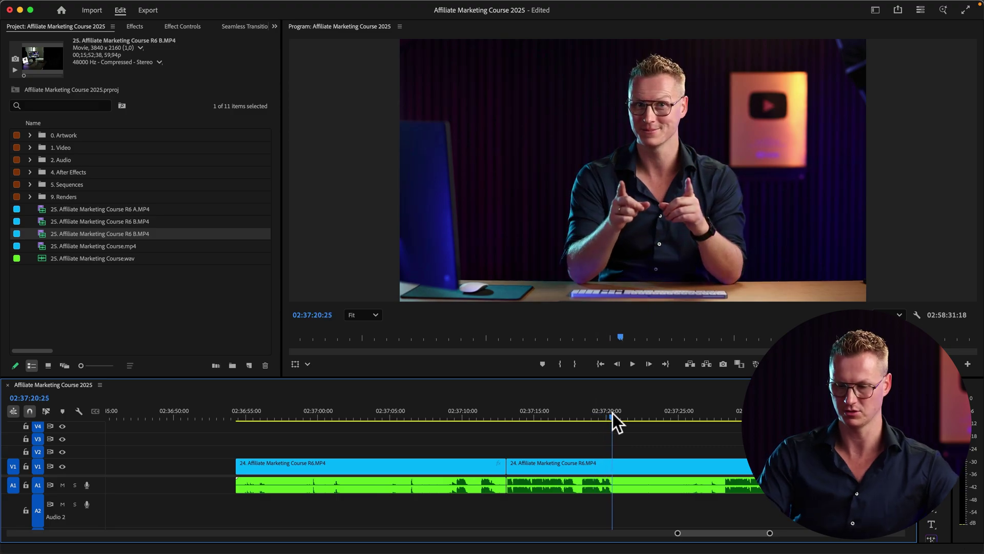
key(super+k)
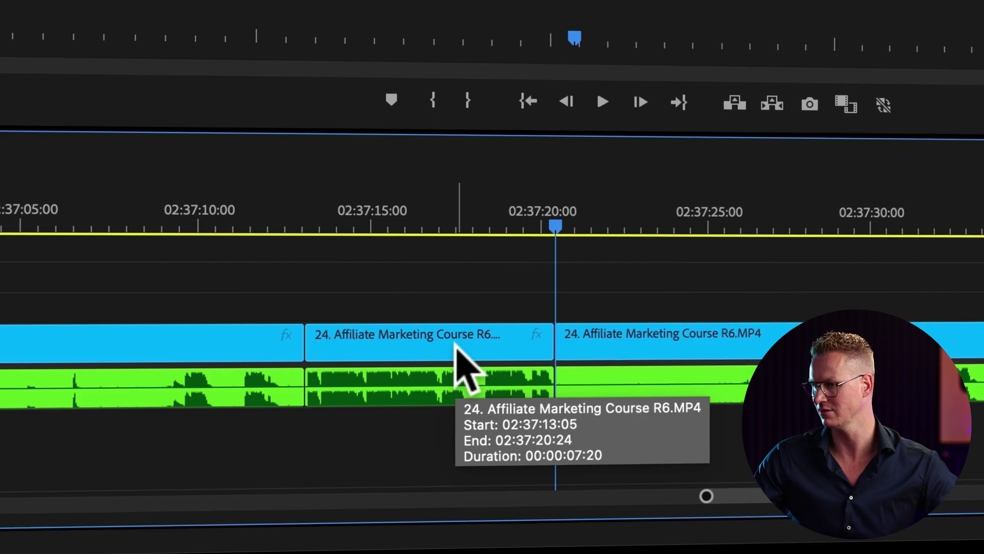
drag(318, 359, 314, 382)
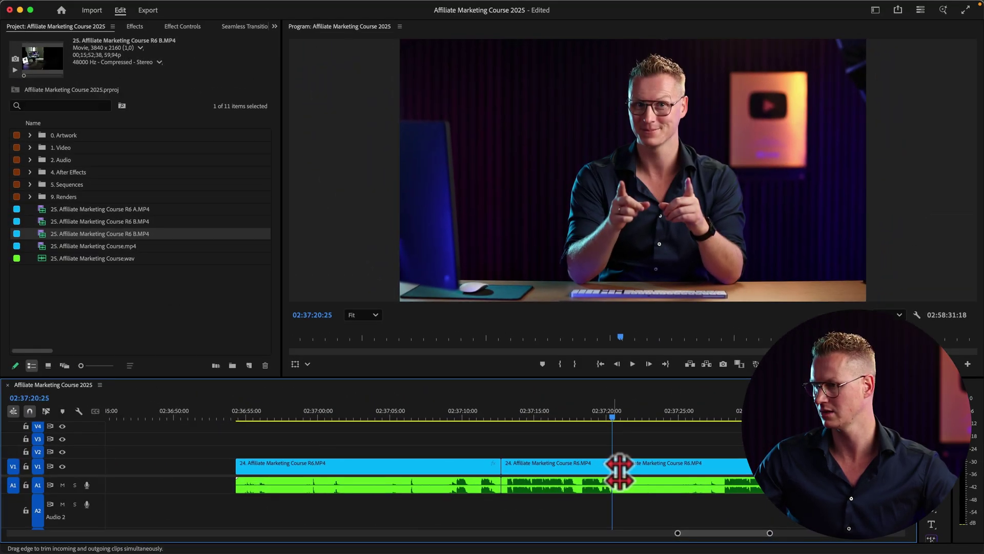
drag(615, 484, 619, 487)
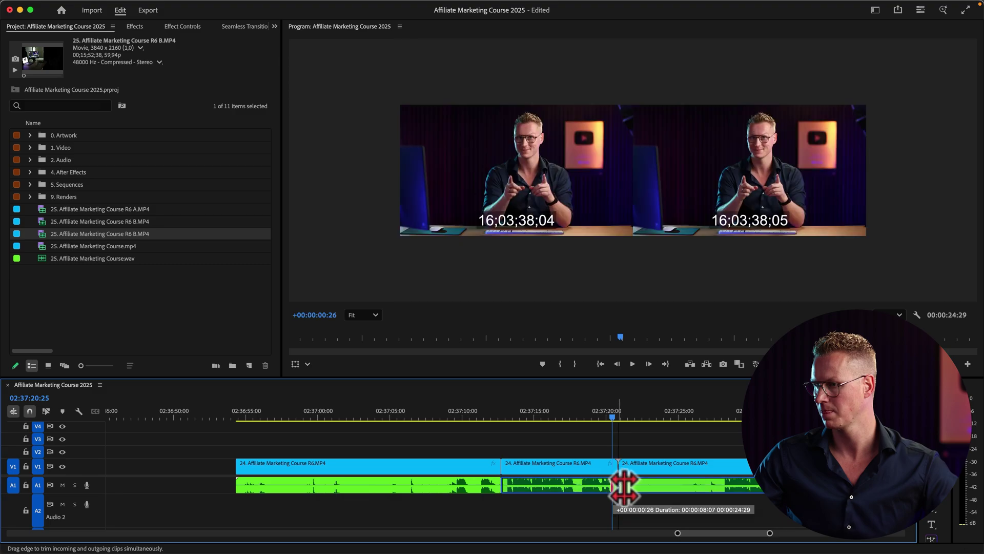
Mark the eight-second middle clip as the in/out range and open MP3 export settings.
key(Down)
key(o)
key(Up)
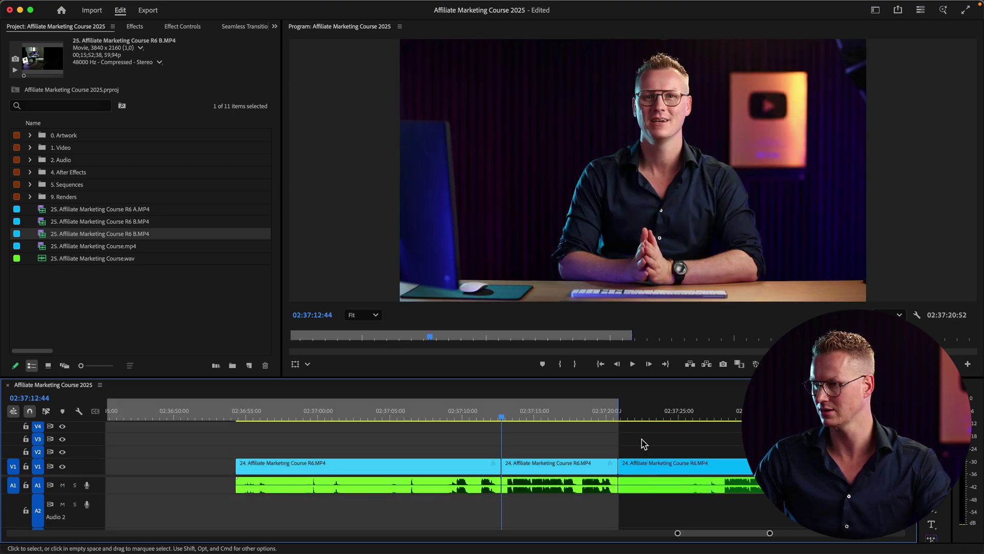
key(i)
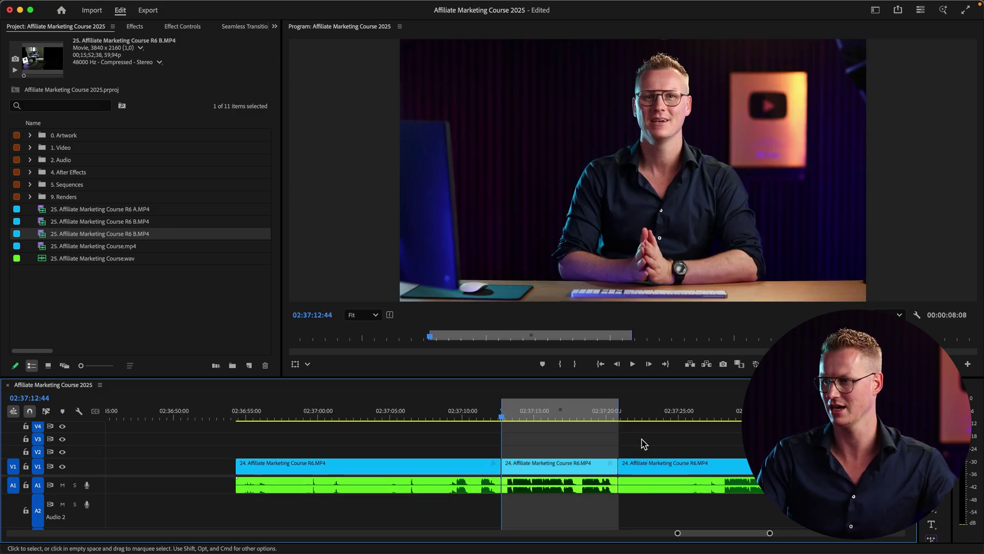
key(super+m)
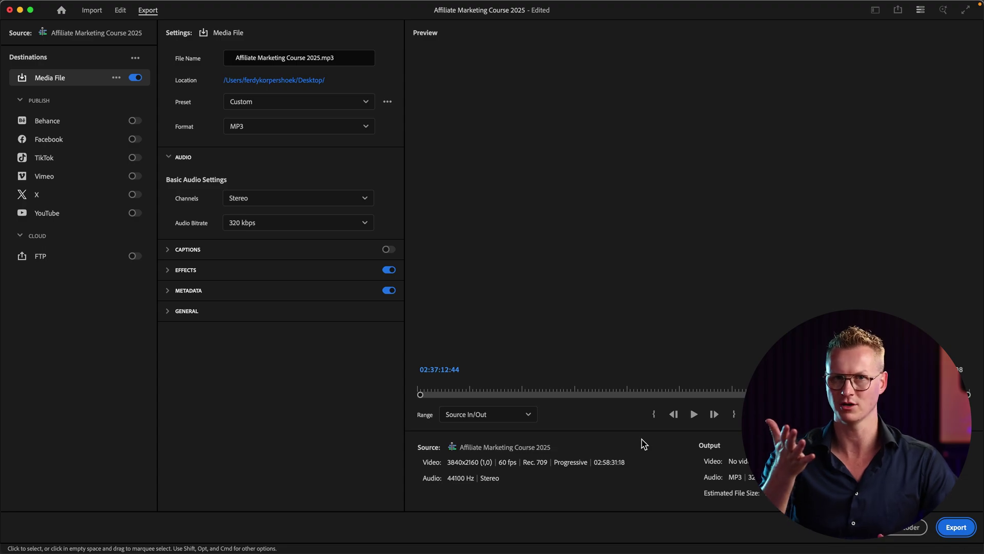
mouse_move(453, 545)
click(417, 528)
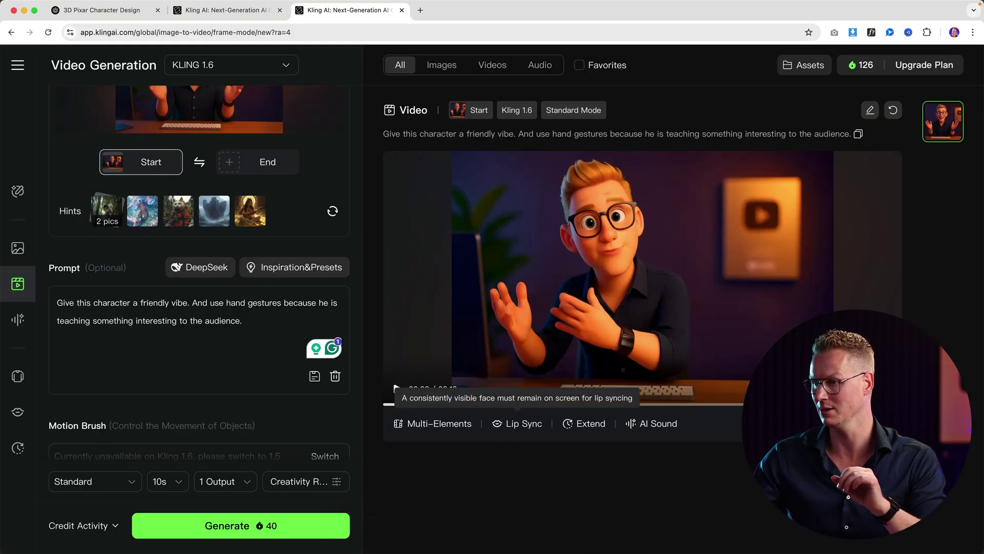
Open Lip Sync and enter the line 'In this video I will show you how' with the Sage voice.
click(512, 430)
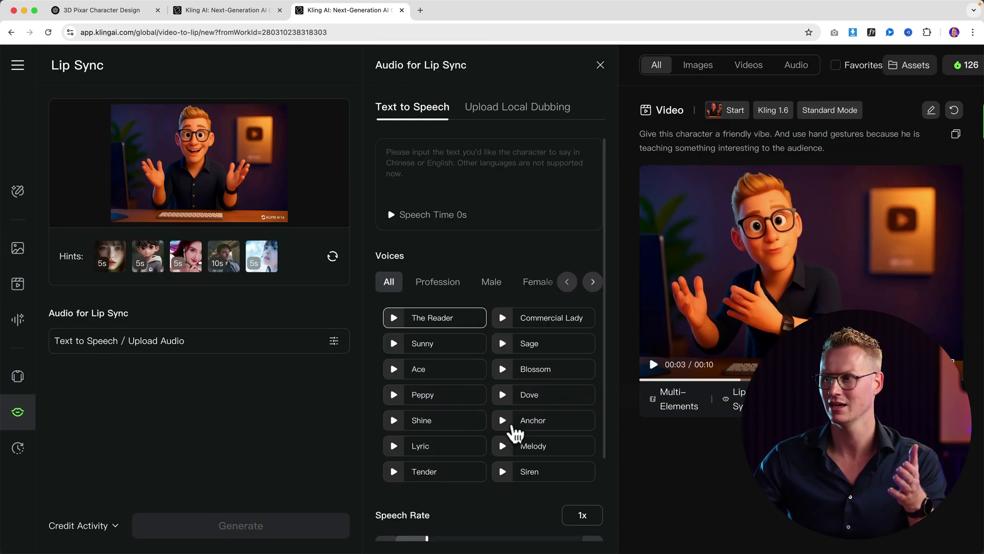
click(394, 318)
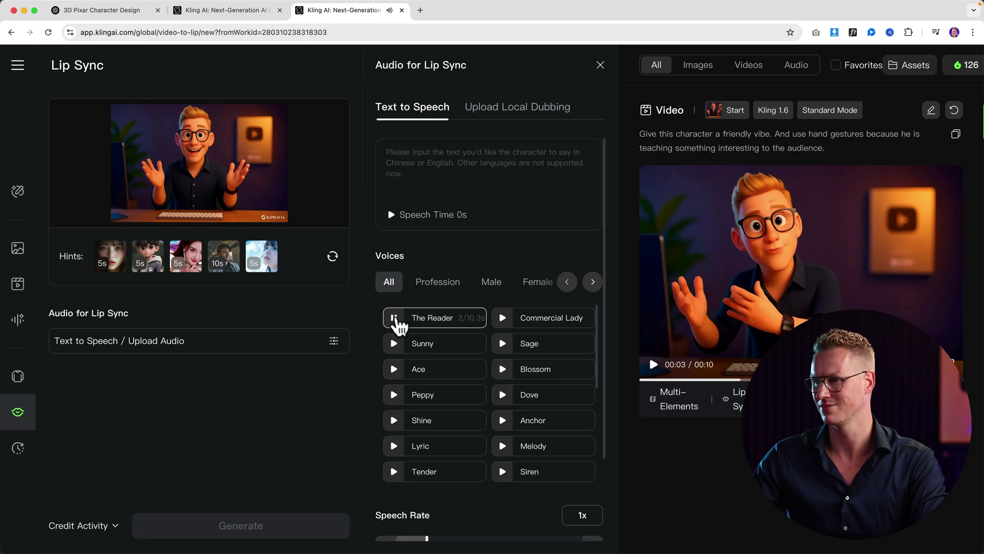
click(397, 320)
click(462, 163)
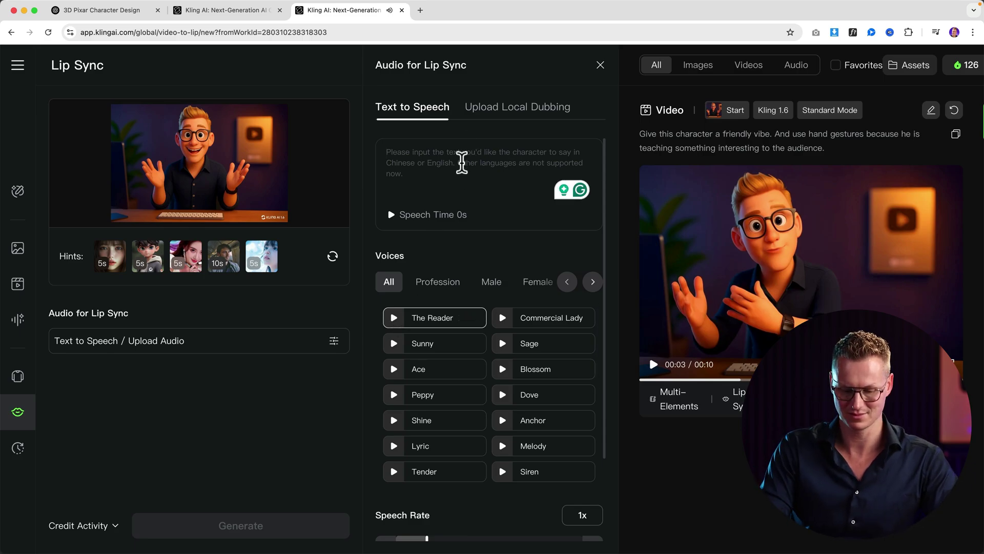
text(In this video)
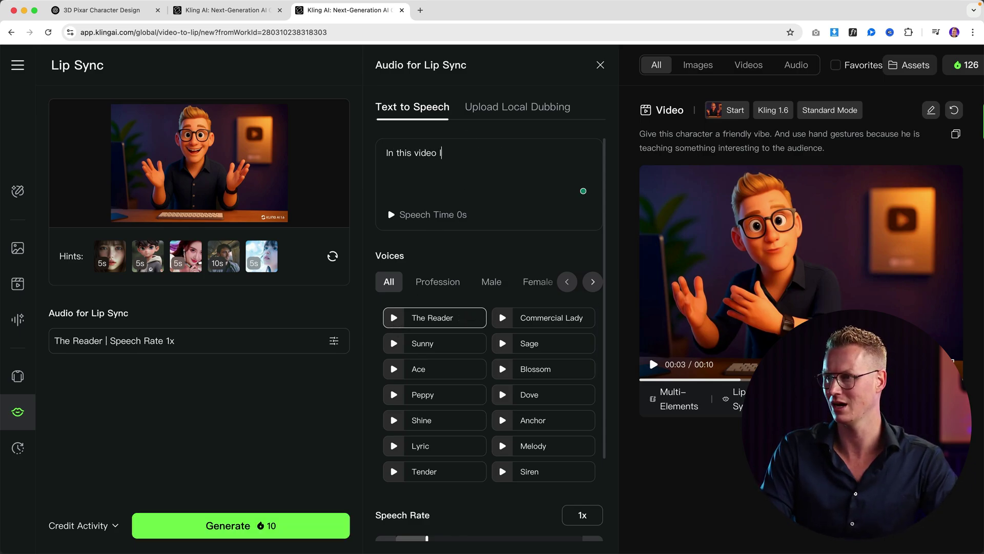
text(how you how)
click(504, 319)
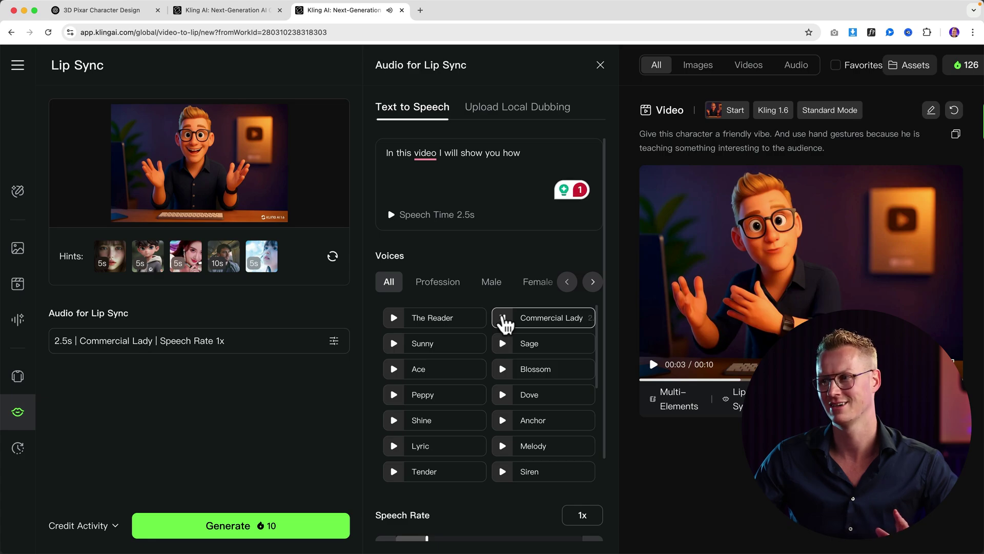
click(505, 346)
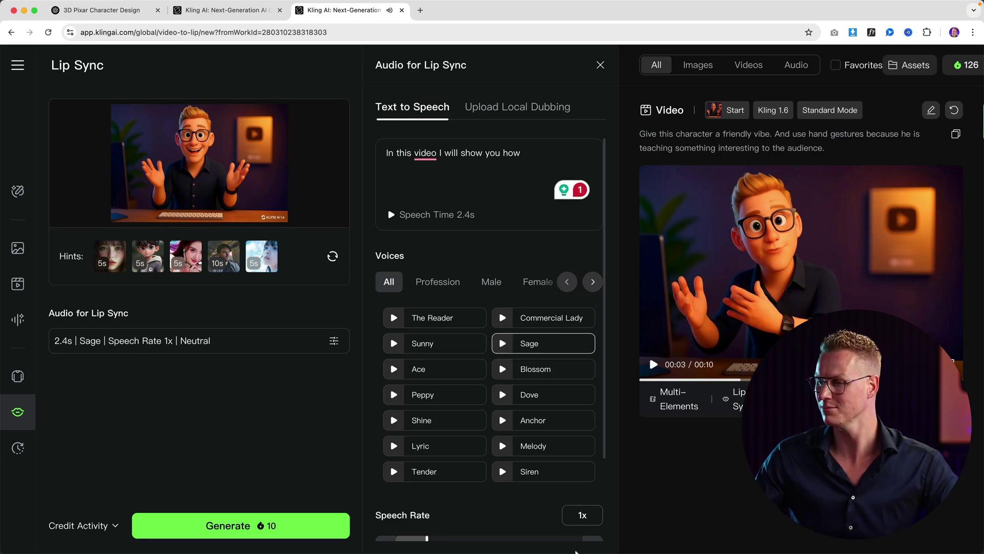
Rename the export to 'AI Tutorial Intro.mp3' on the Desktop and export the audio.
click(529, 544)
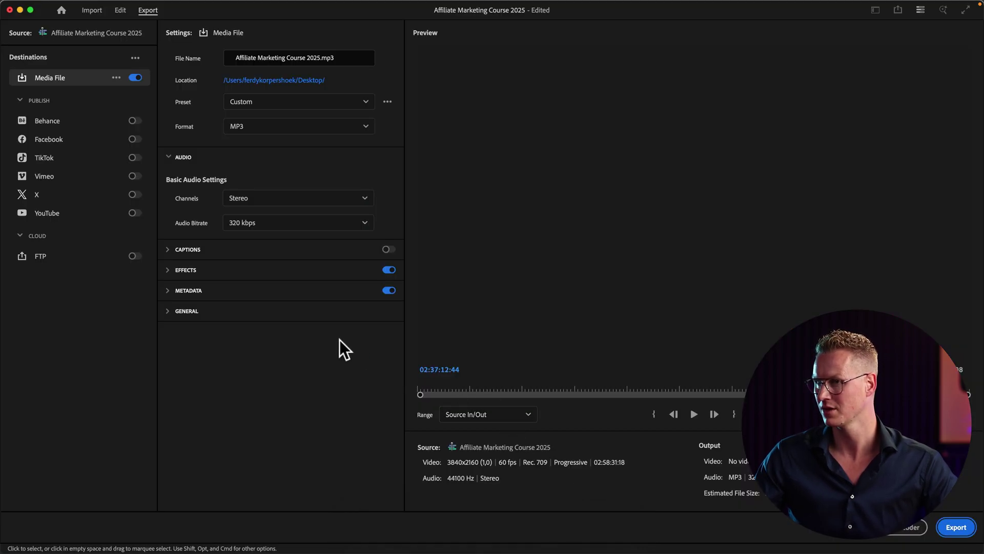
click(268, 82)
text(AI Tutorial Into)
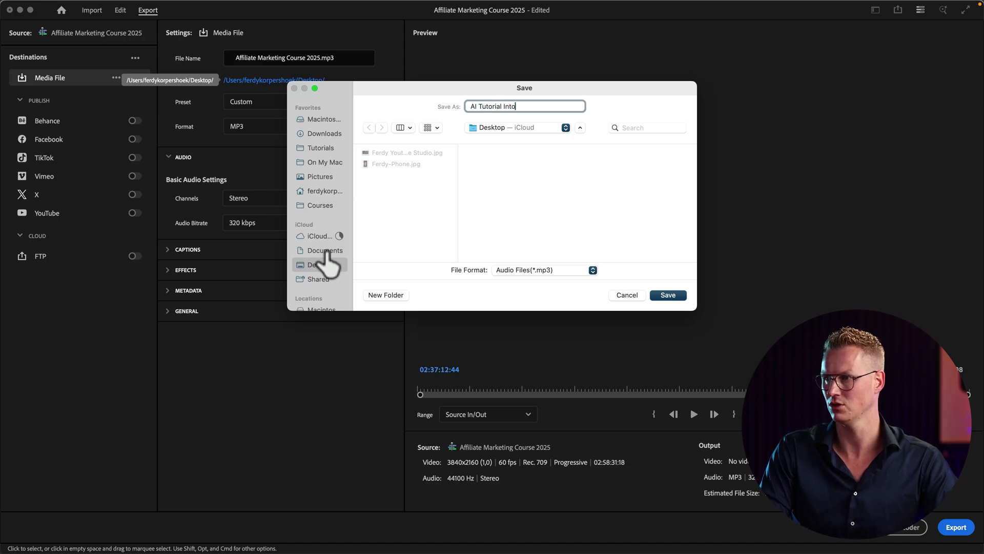
key(Return)
click(954, 530)
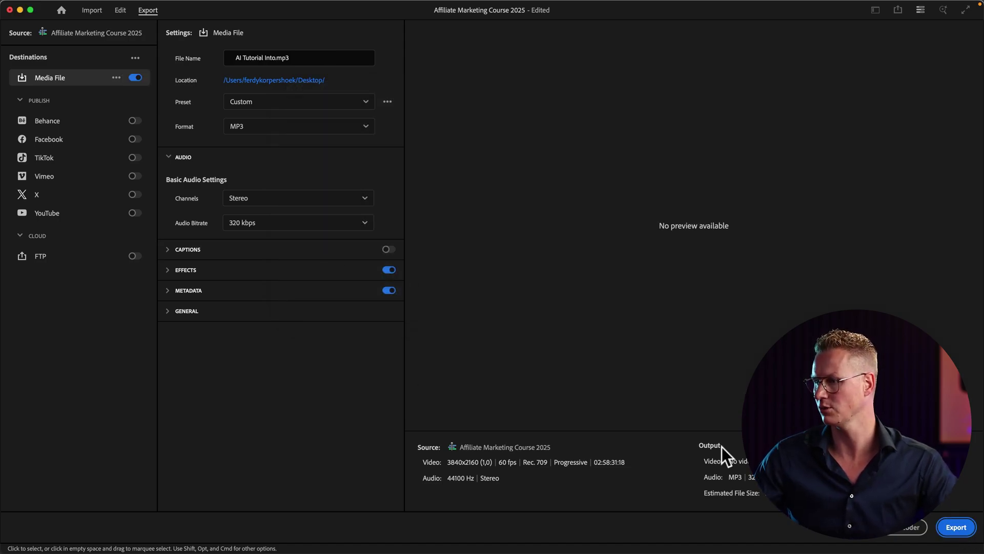
Upload 'Affiliate Marketing Course 2025.mp3' as local dubbing for the lip sync after previewing it.
click(416, 528)
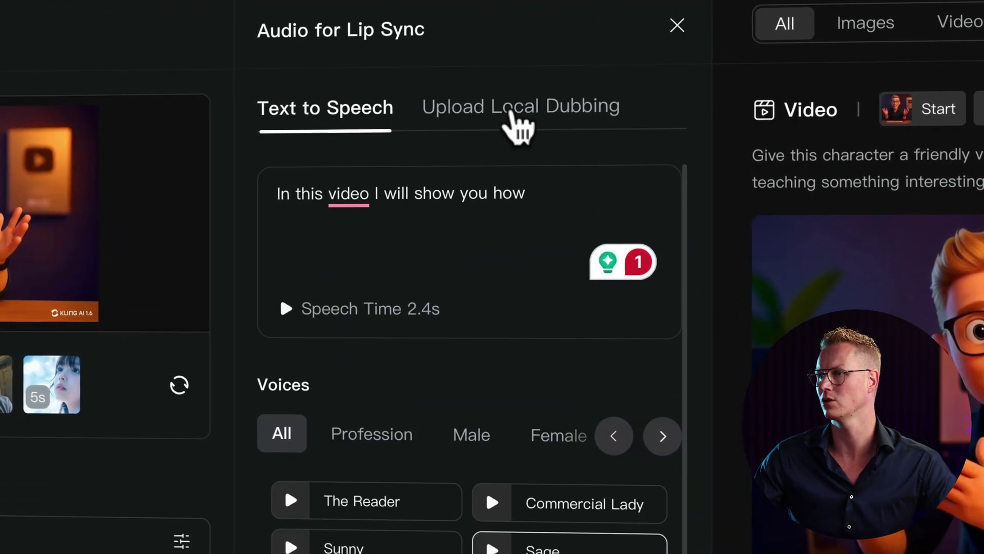
click(513, 113)
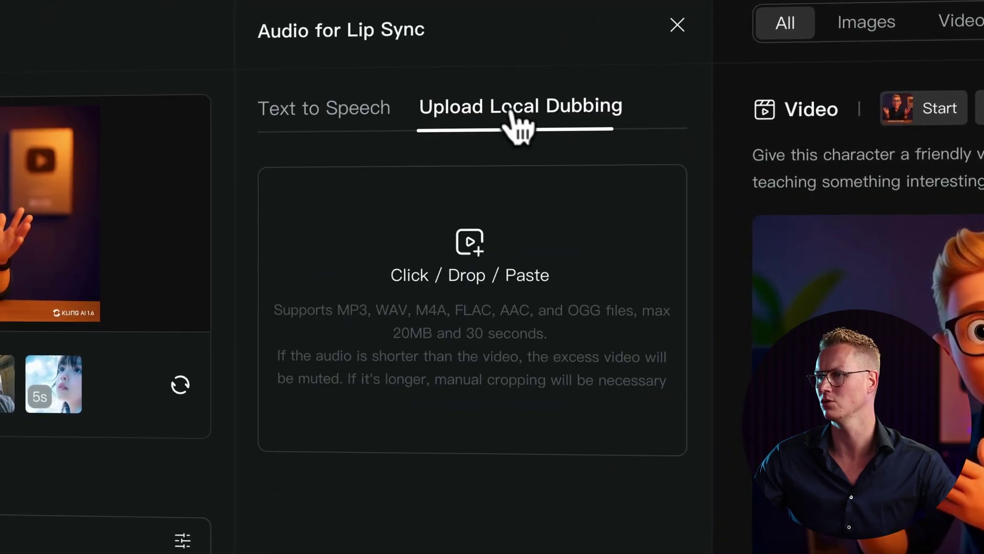
click(480, 199)
click(343, 137)
key(space)
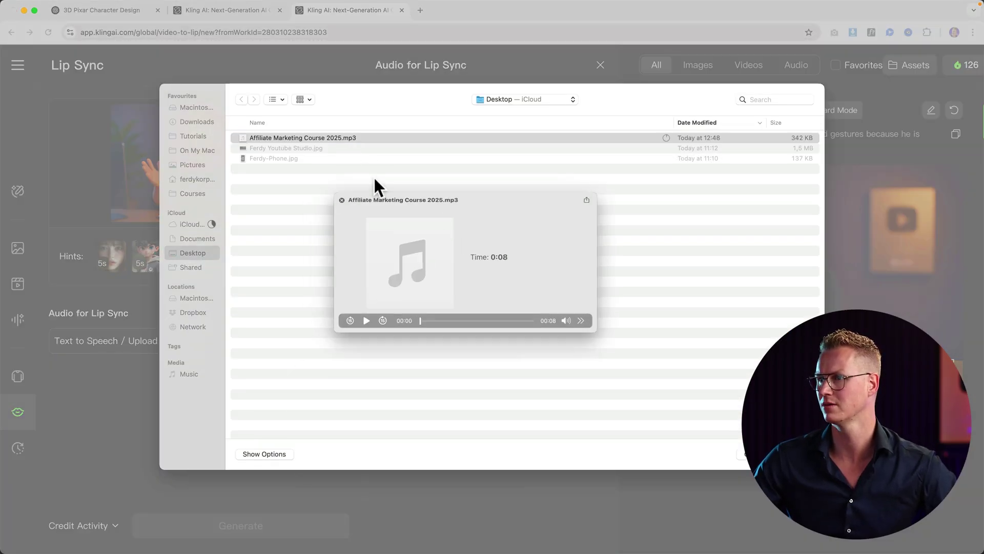
key(space)
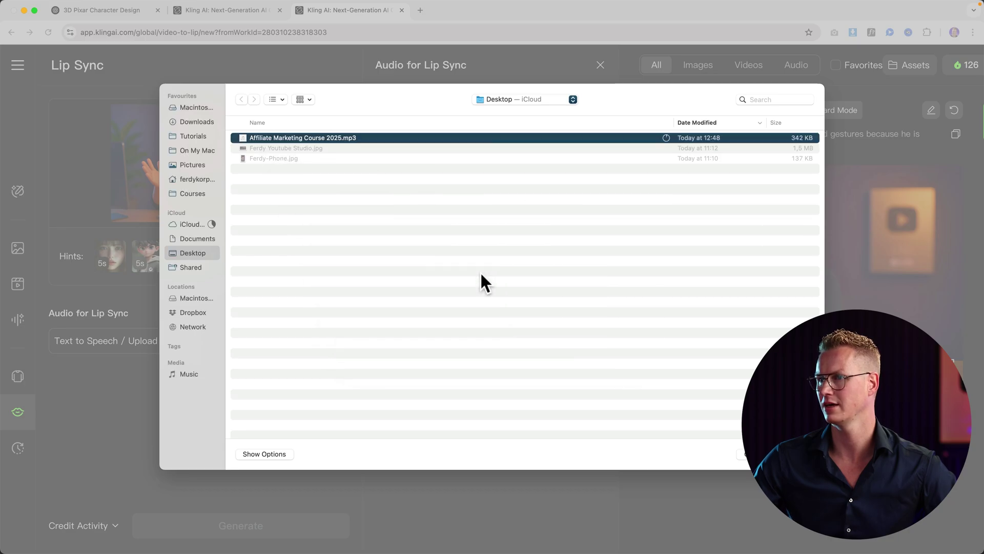
key(Return)
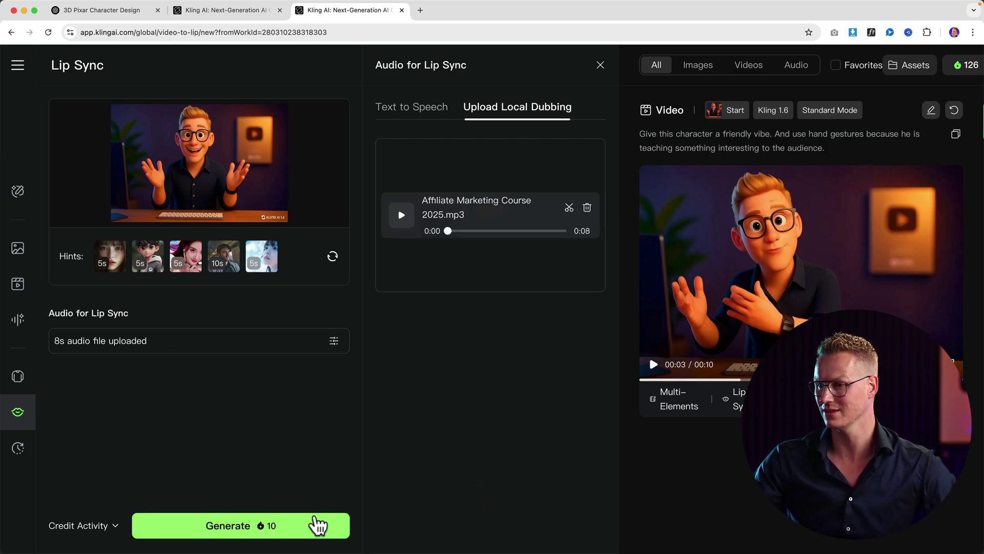
Submit the lip-sync job and open the upgrade plans to skip the hour-long queue.
click(285, 527)
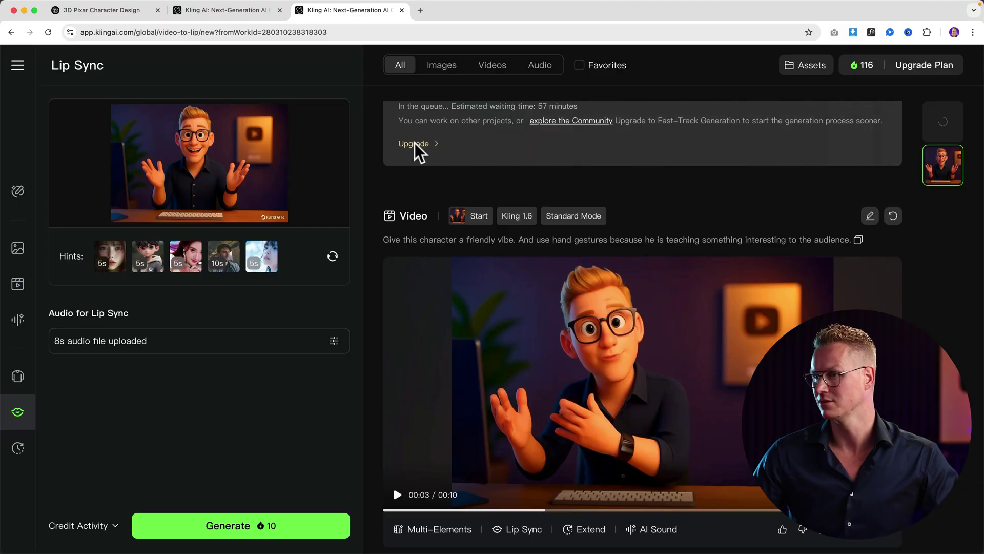
click(414, 144)
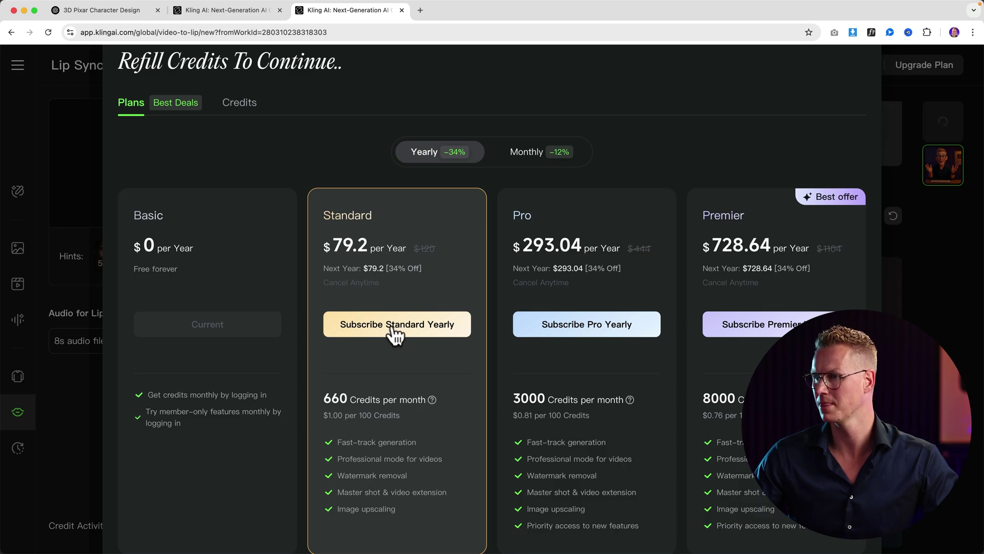
Subscribe to KLING AI Standard Yearly and pay US$79.20 in Stripe Checkout.
click(392, 329)
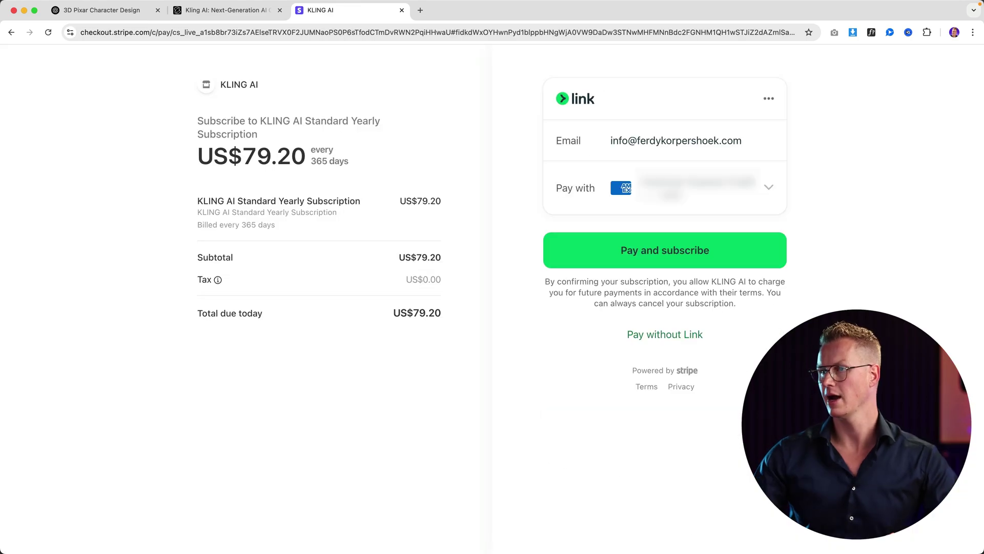
click(687, 254)
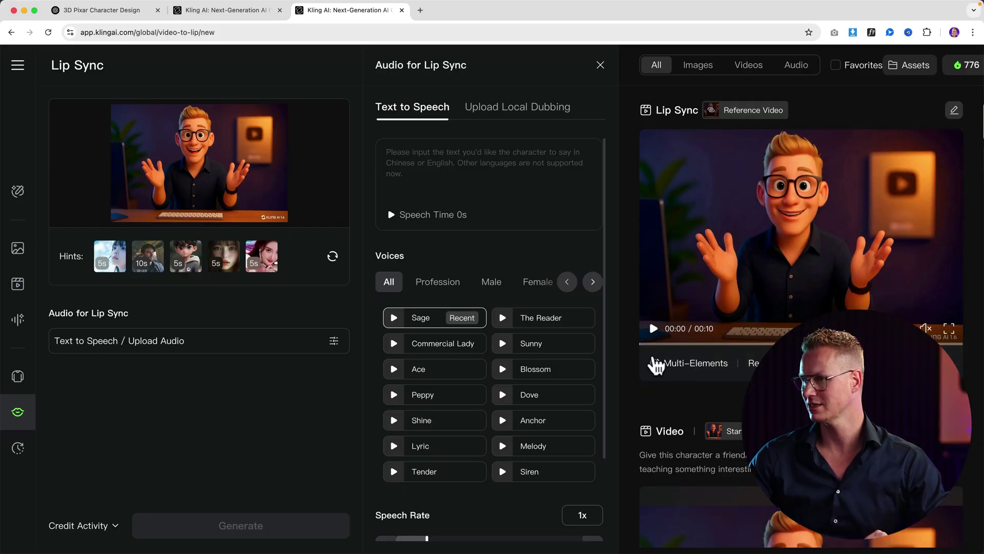
Play and pause the lip-synced clip, then download it without a watermark.
click(654, 331)
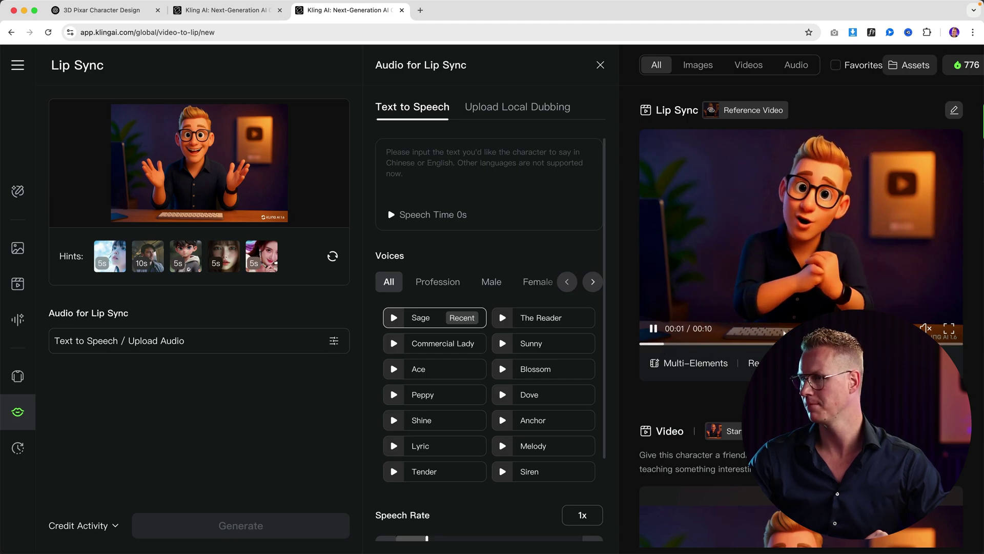
key(space)
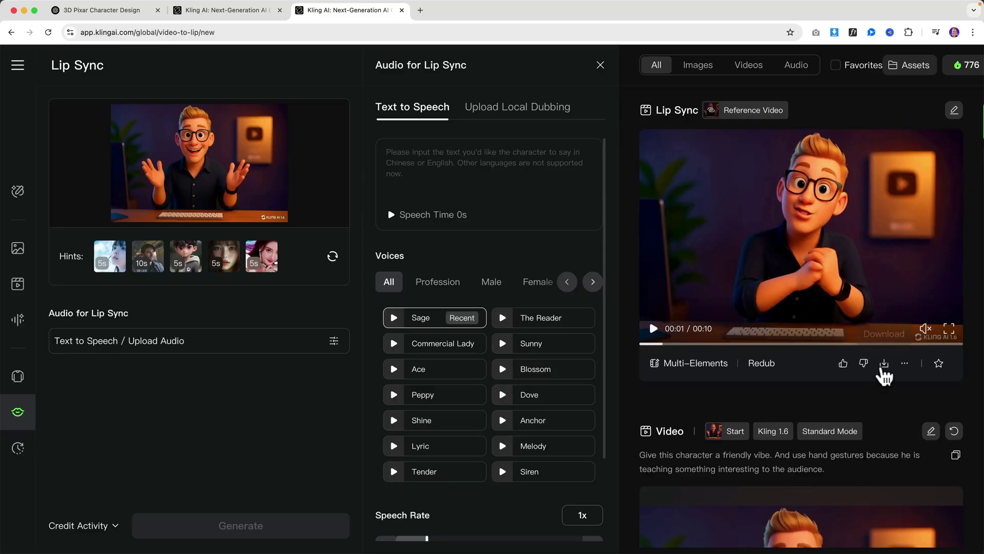
mouse_move(884, 363)
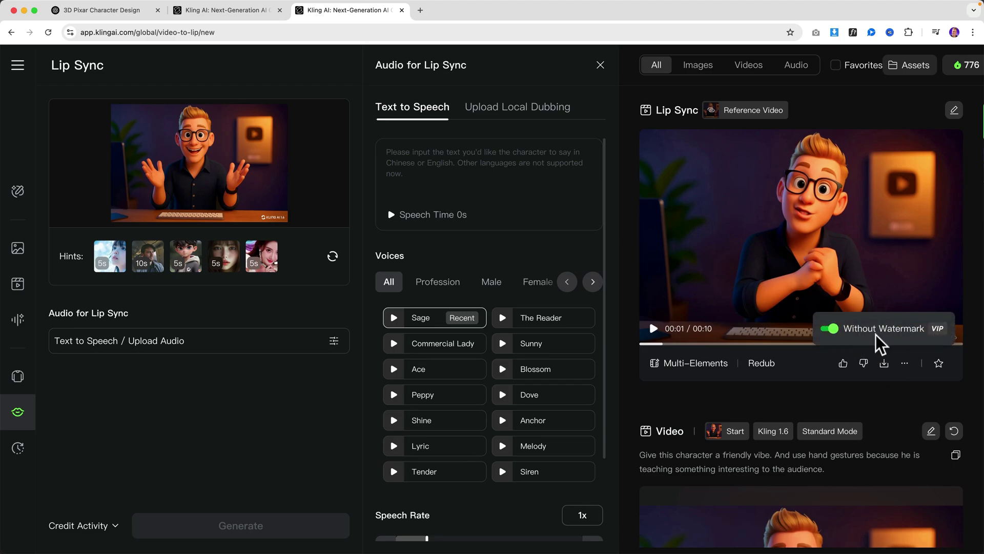
click(884, 363)
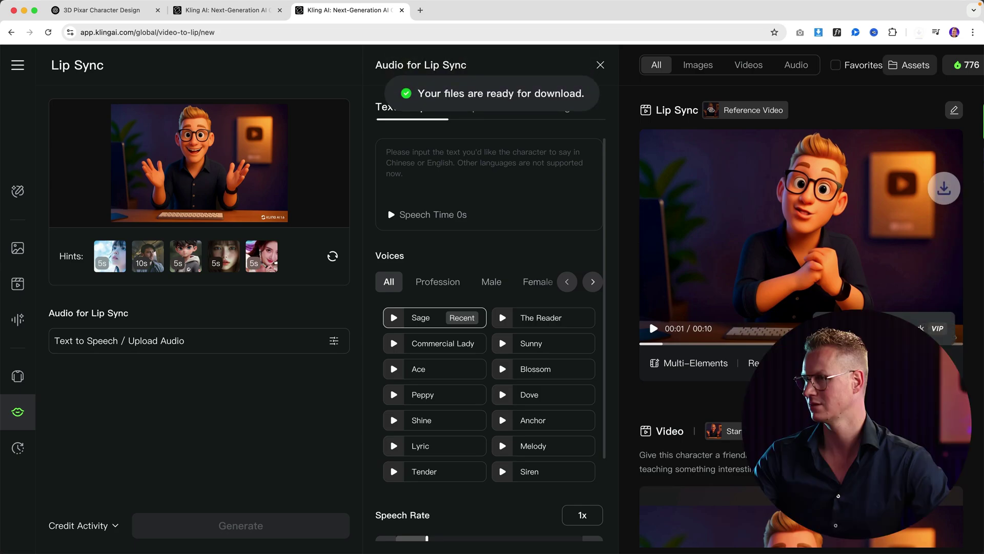
Reveal the downloaded Work.mp4 in Finder and preview it with Quick Look.
click(918, 34)
click(890, 57)
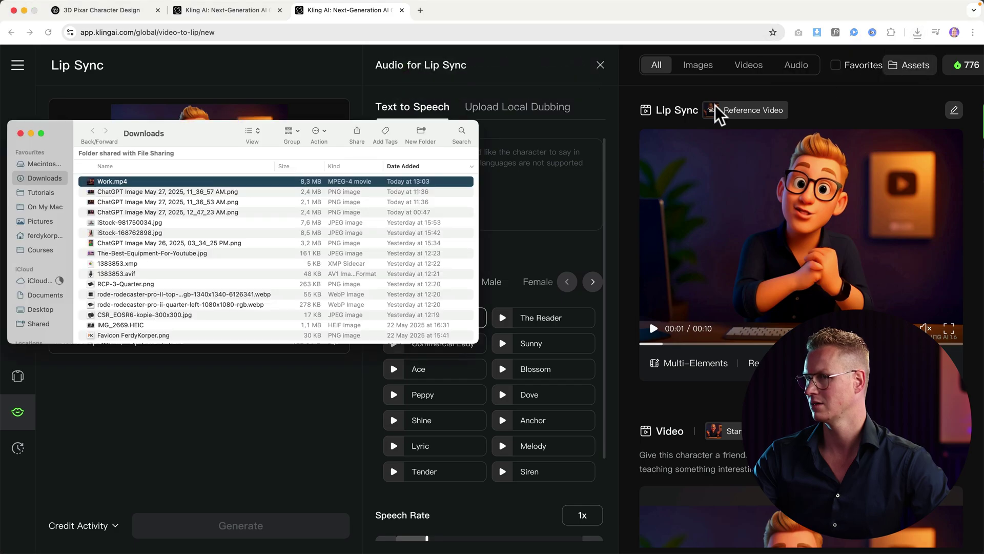
key(space)
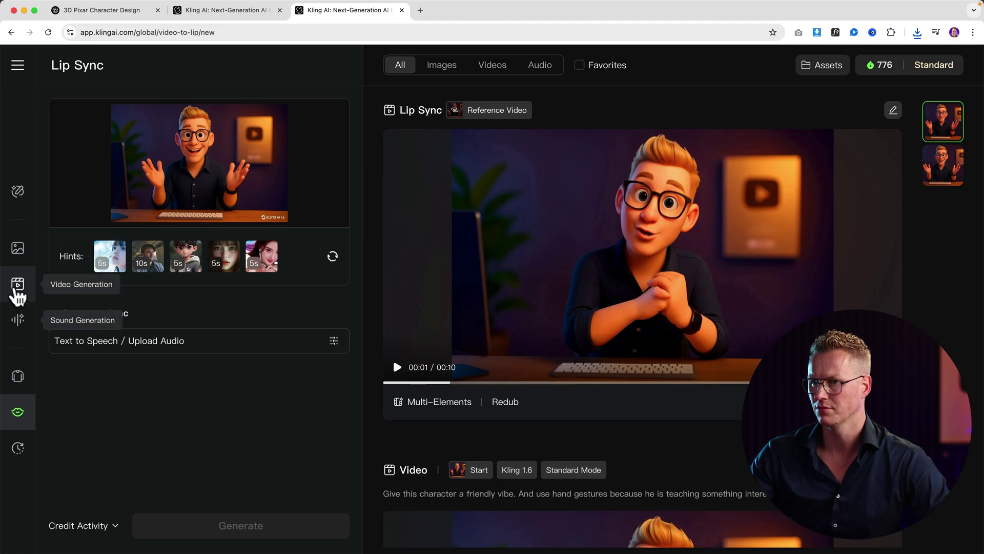
Upload the ChatGPT presenter-by-neon-E-logo image from Downloads as the image-to-video start frame.
click(18, 289)
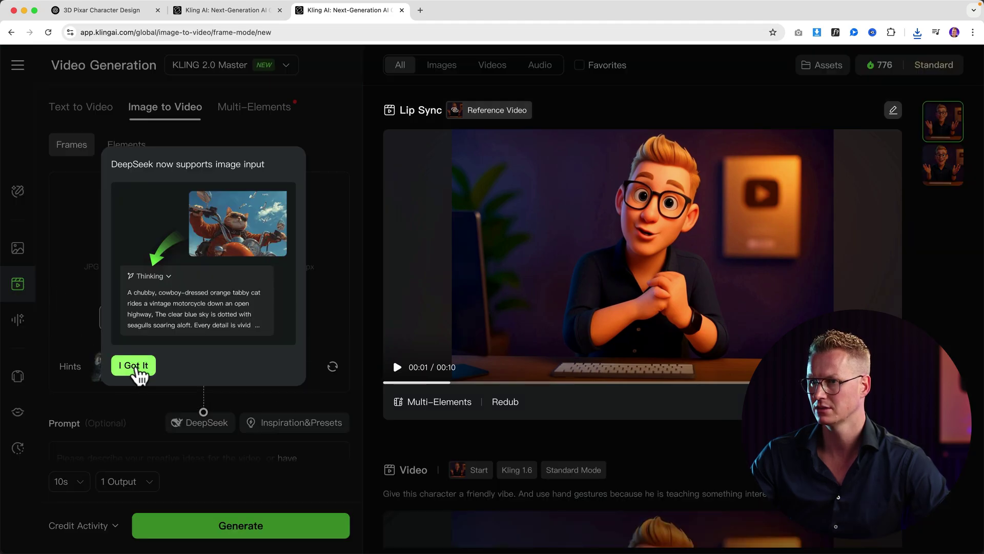
click(134, 365)
click(171, 236)
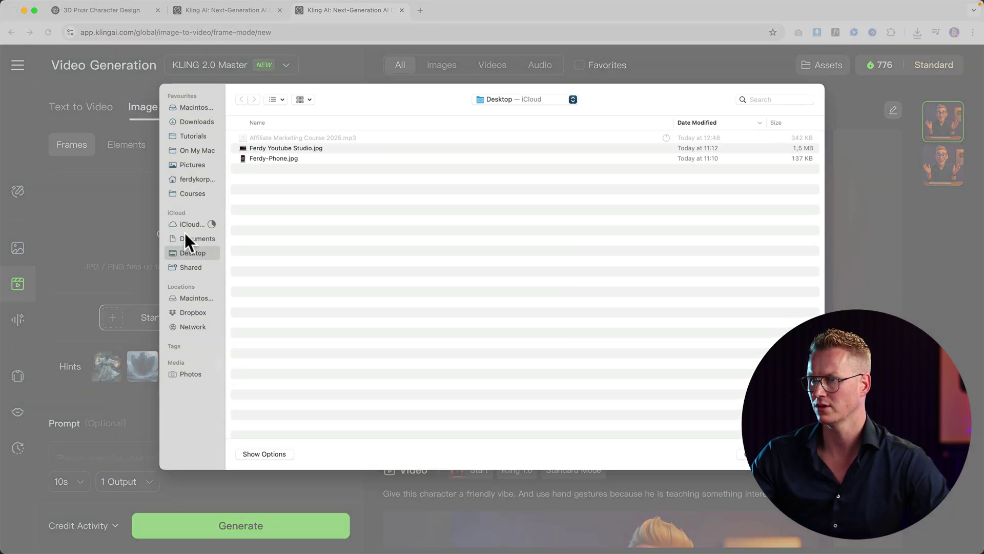
click(294, 161)
key(space)
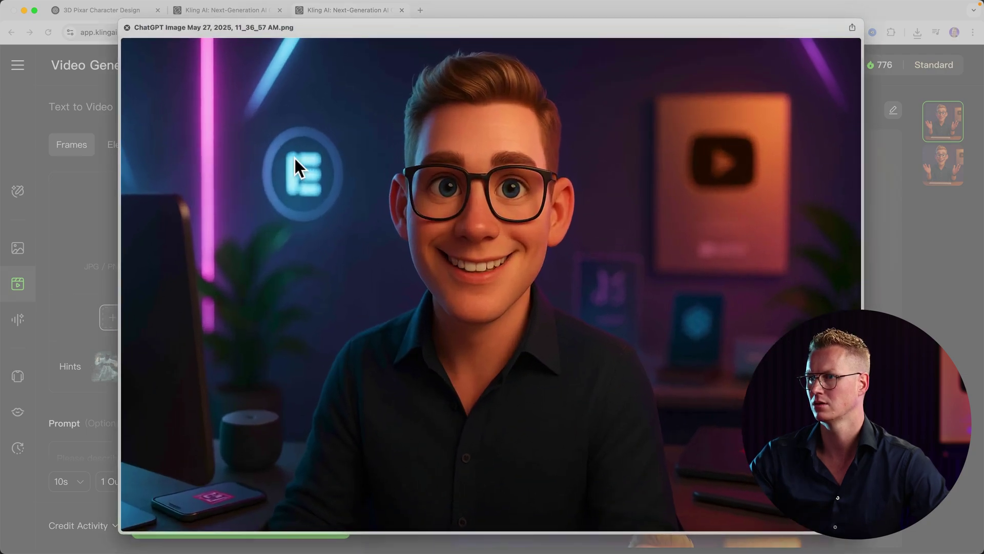
key(Down)
key(Up)
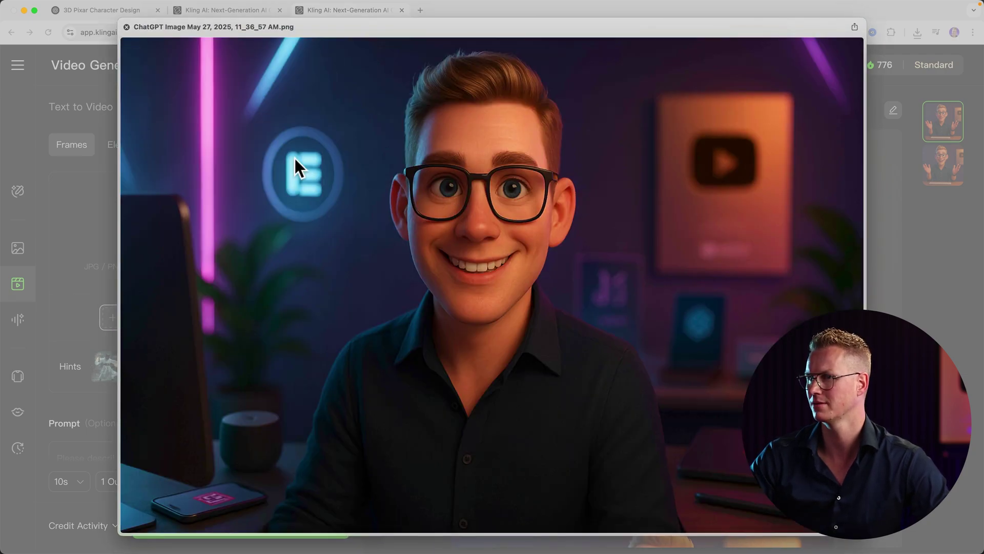
key(space)
key(Return)
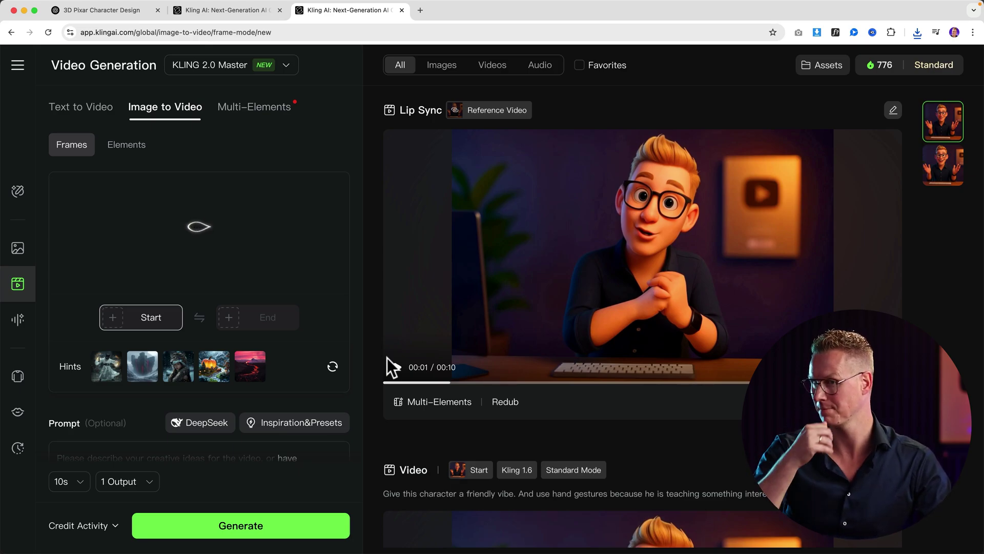
Write a prompt describing a friendly character who teaches people something in this tutorial.
scroll(292, 318, down, 1)
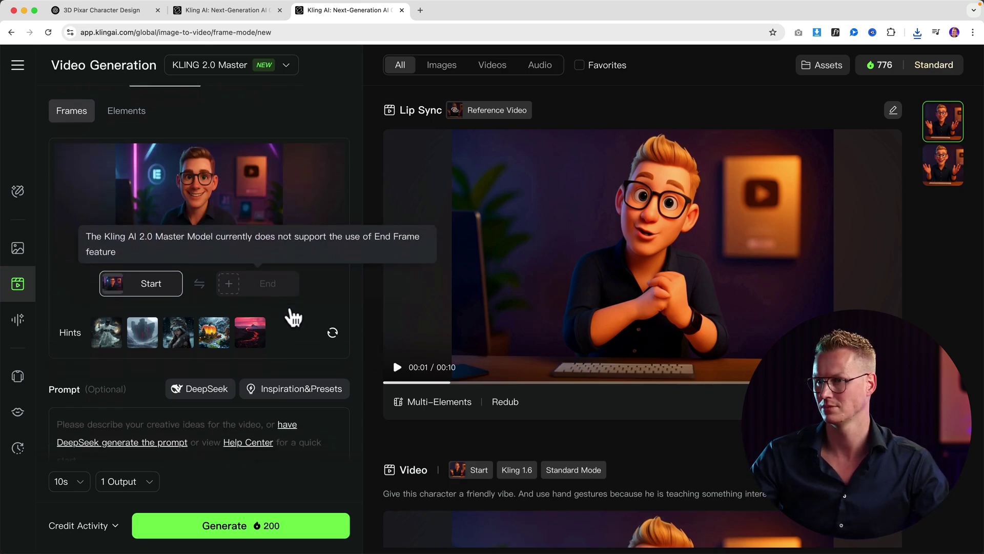
scroll(268, 305, down, 2)
click(140, 296)
text(Give thi)
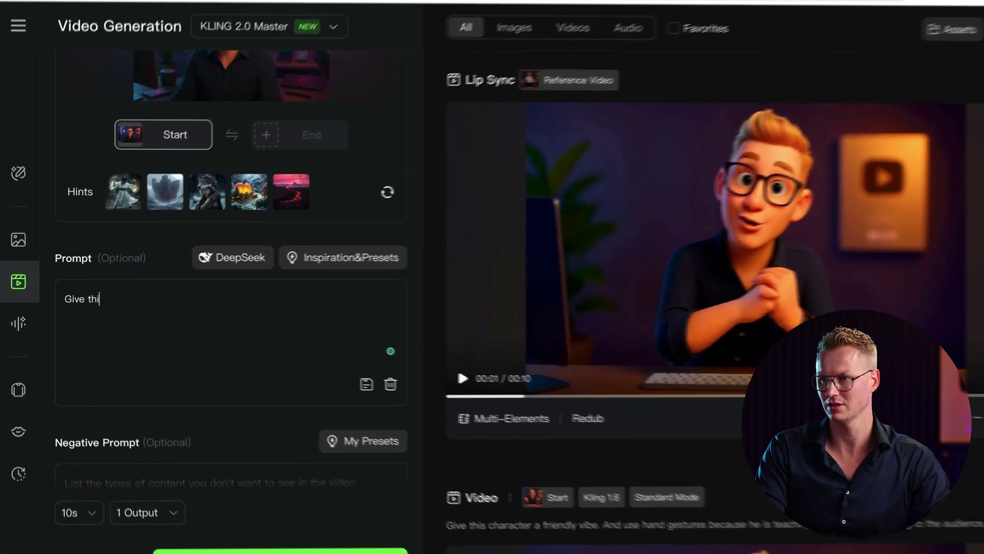
text(s tutorial.)
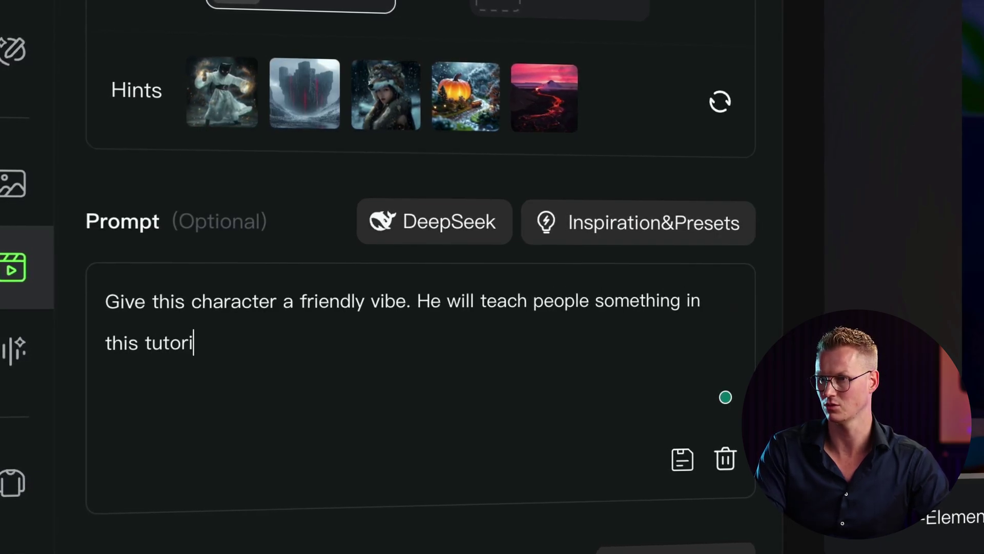
scroll(328, 359, down, 3)
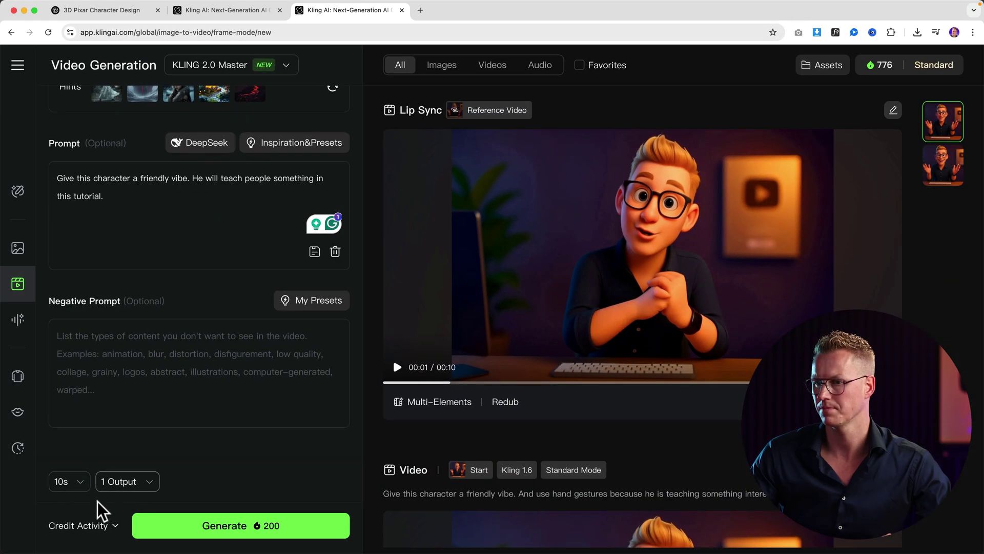
Generate the 10-second Kling 2.0 Master clip for 200 credits and pause it to check.
mouse_move(83, 525)
click(215, 525)
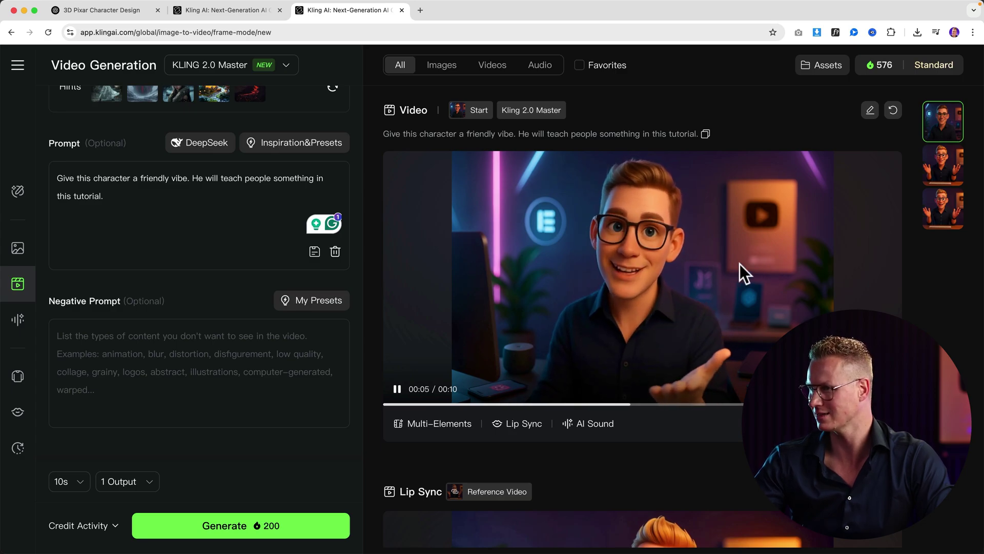
click(464, 397)
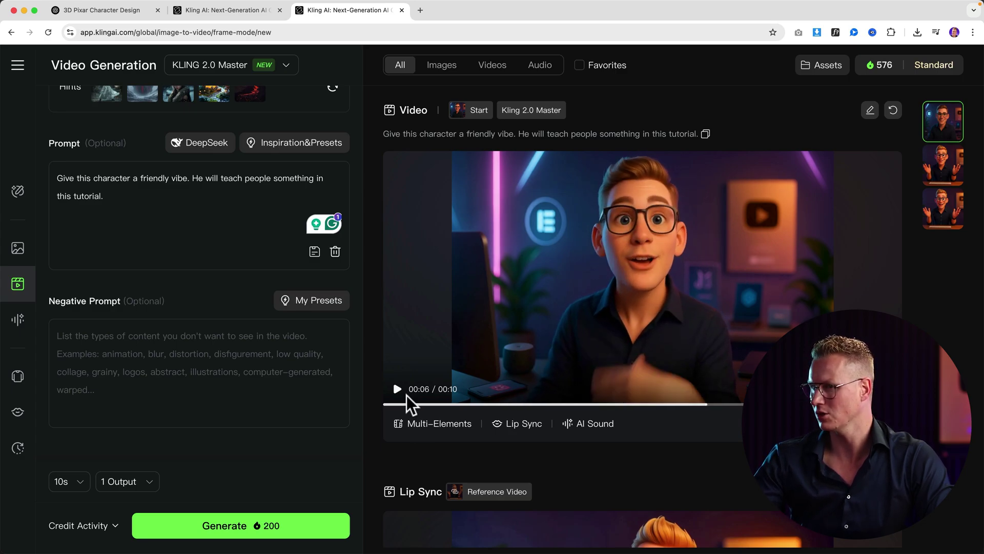
Lip-sync the new clip to Affiliate Marketing Course 2025.mp3 from the Desktop and generate it.
click(524, 423)
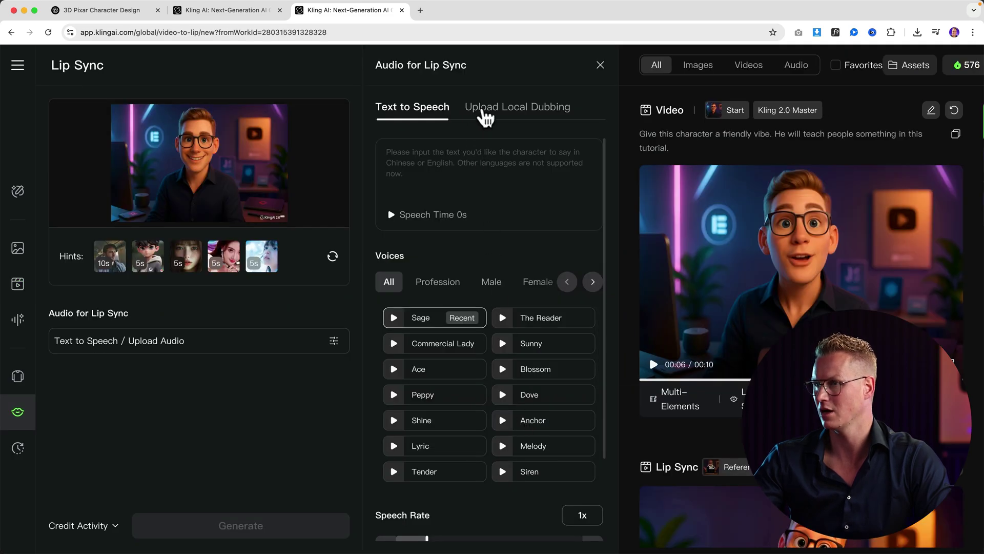
click(484, 114)
click(481, 199)
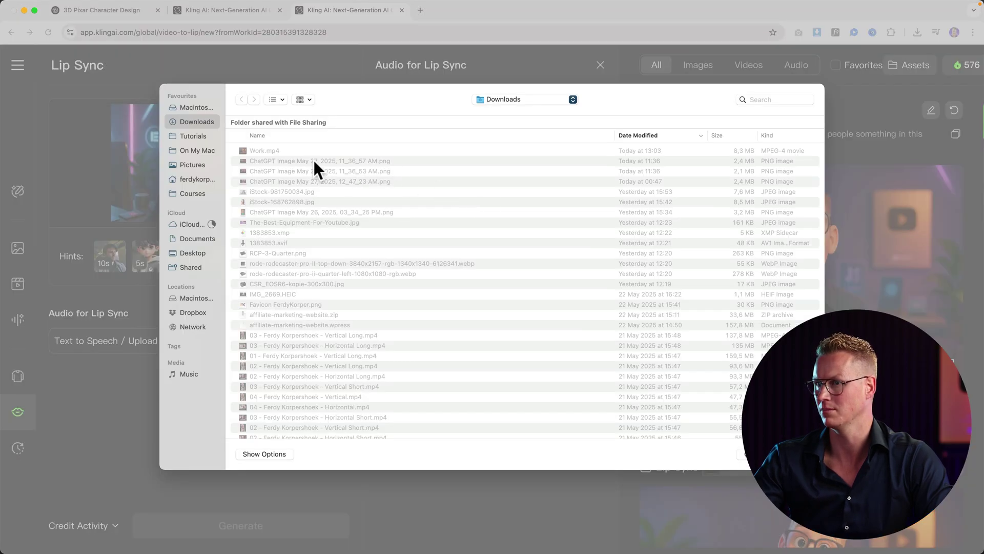
click(191, 253)
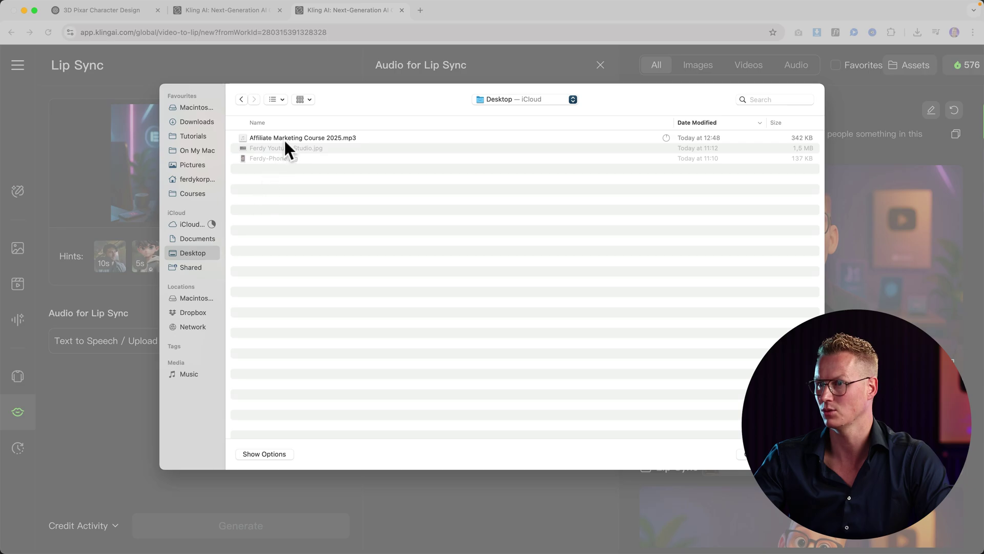
double_click(284, 137)
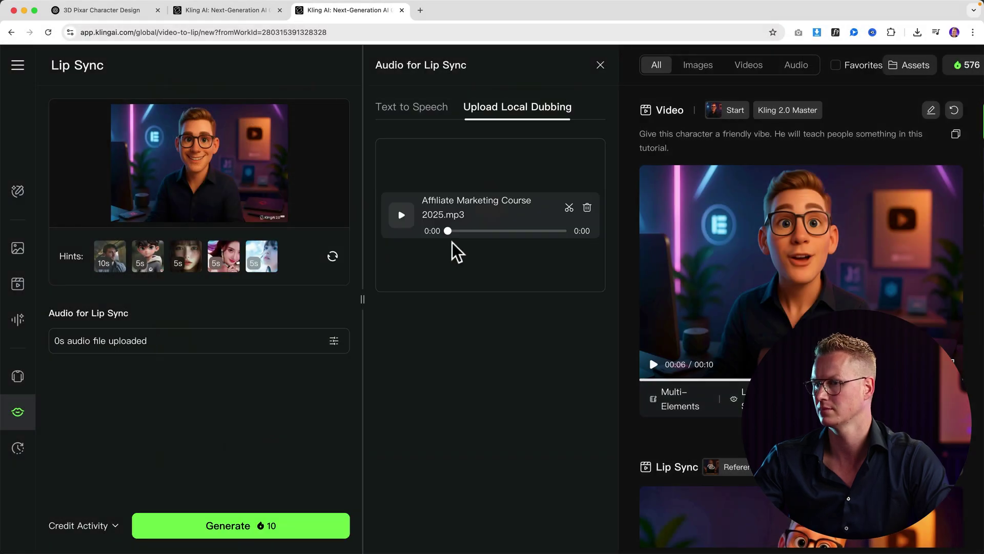
click(303, 526)
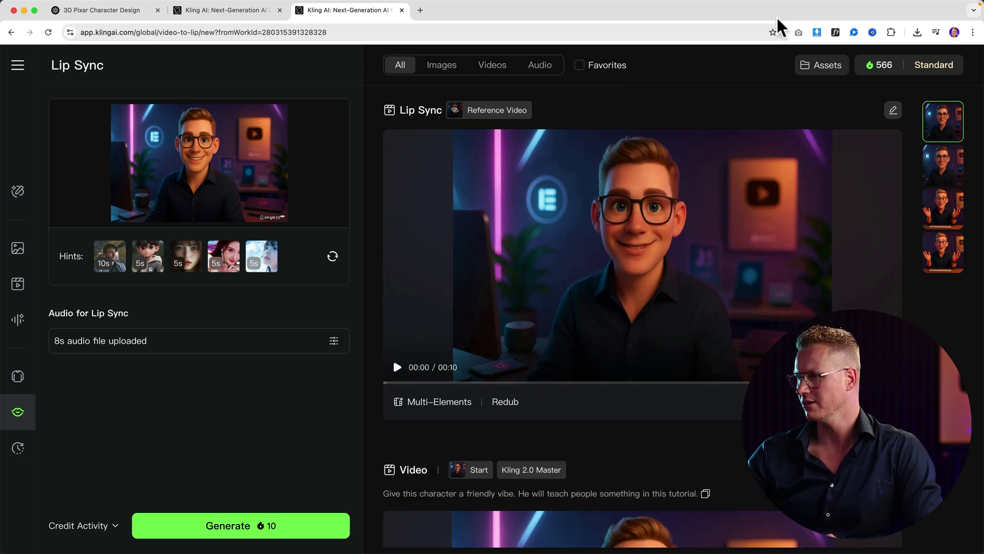
Play the finished lip-synced presenter clip to review it.
click(398, 367)
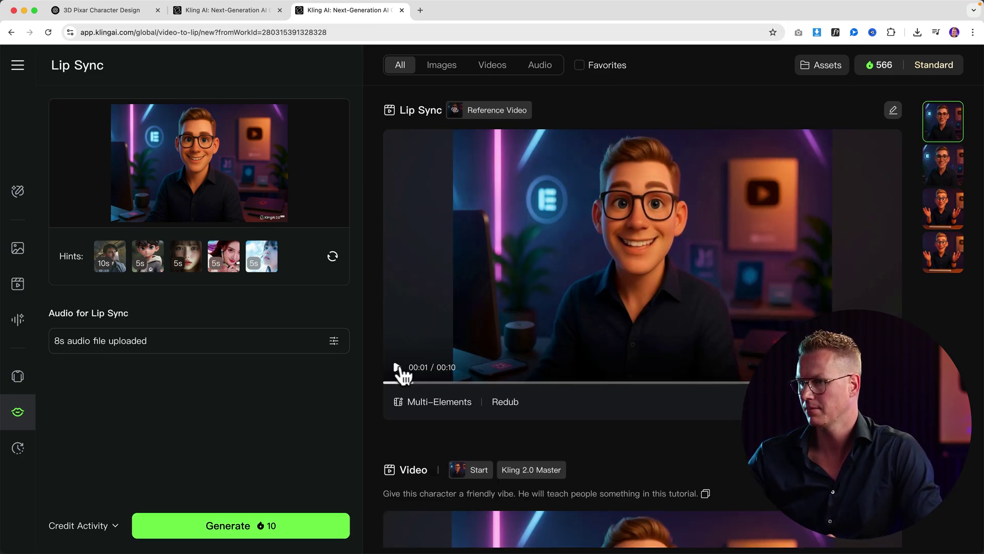